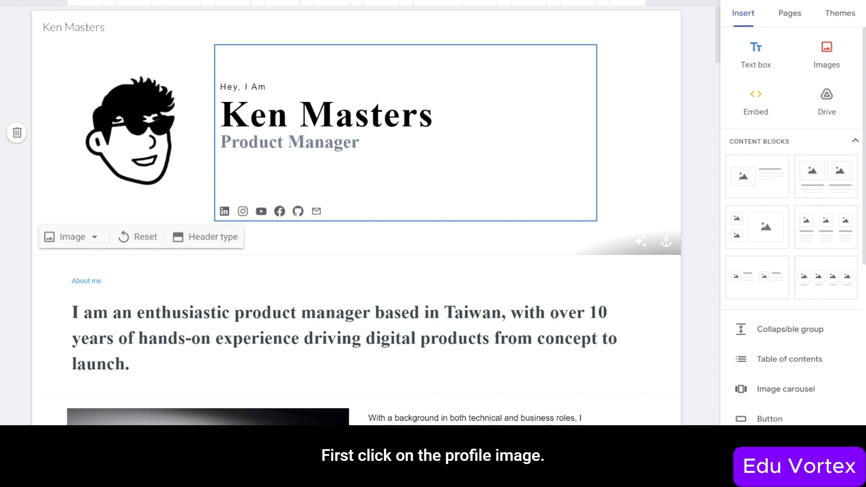
# - Select the header's profile picture and bring up its Replace image options
pyautogui.click(133, 146)
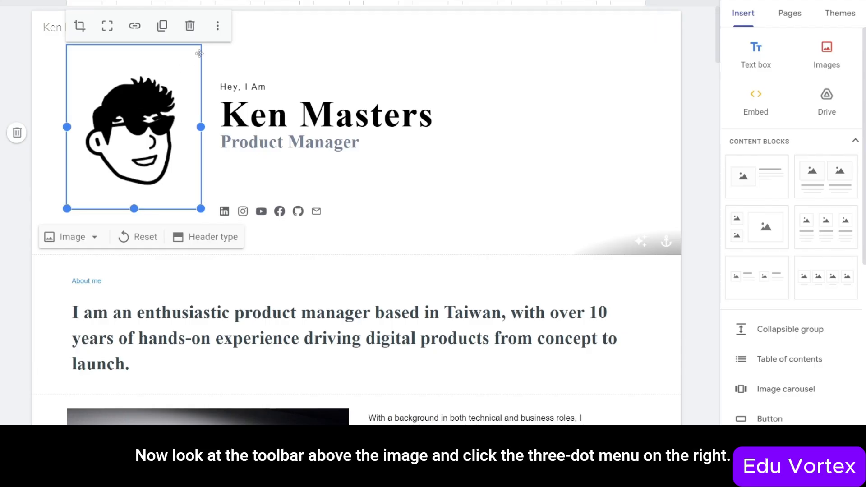
pyautogui.click(217, 27)
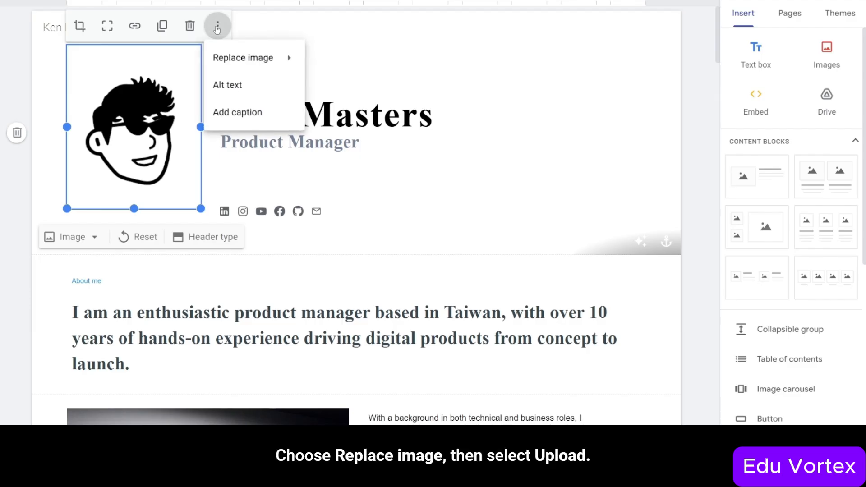
pyautogui.moveTo(243, 59)
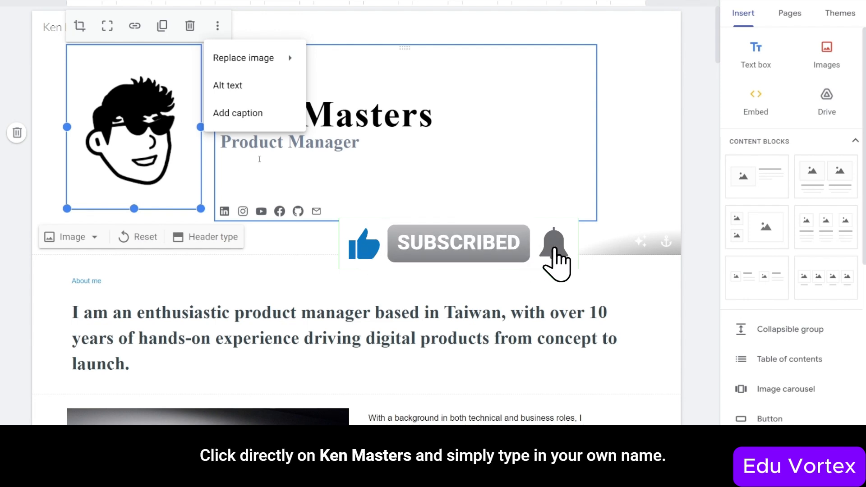
# - Select the header's name heading, then the Product Manager role text
pyautogui.click(335, 118)
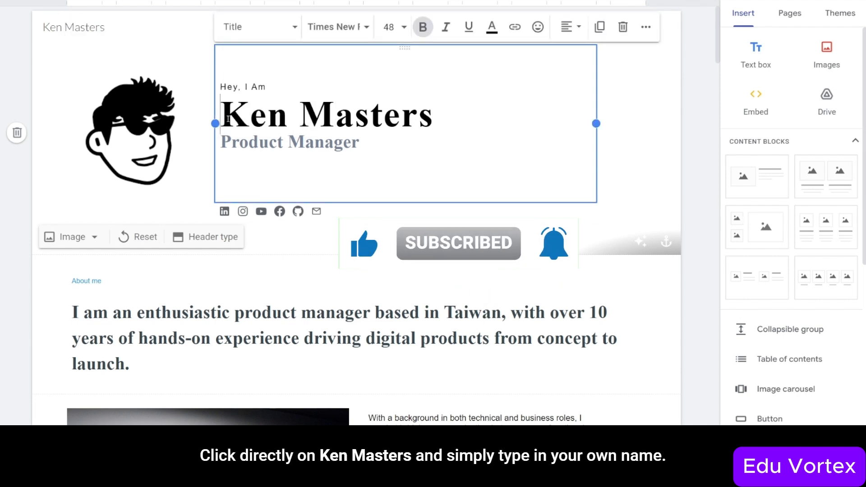
pyautogui.moveTo(221, 118); pyautogui.dragTo(436, 118)
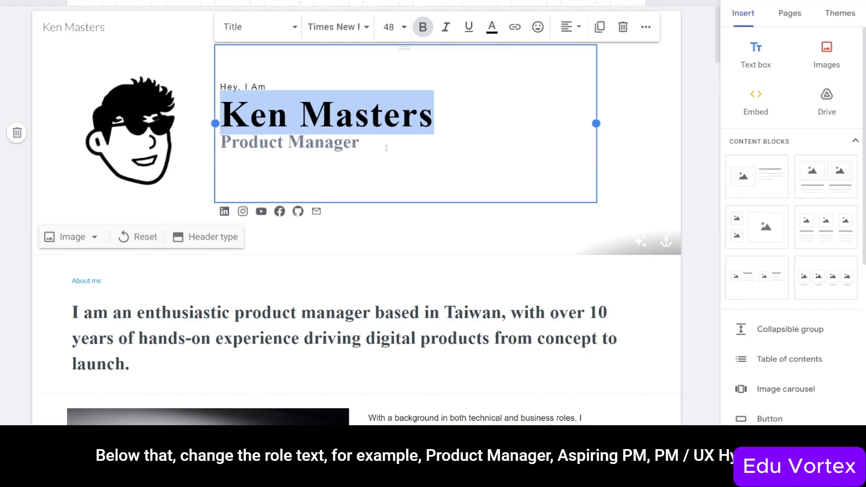
pyautogui.moveTo(223, 145); pyautogui.dragTo(357, 152)
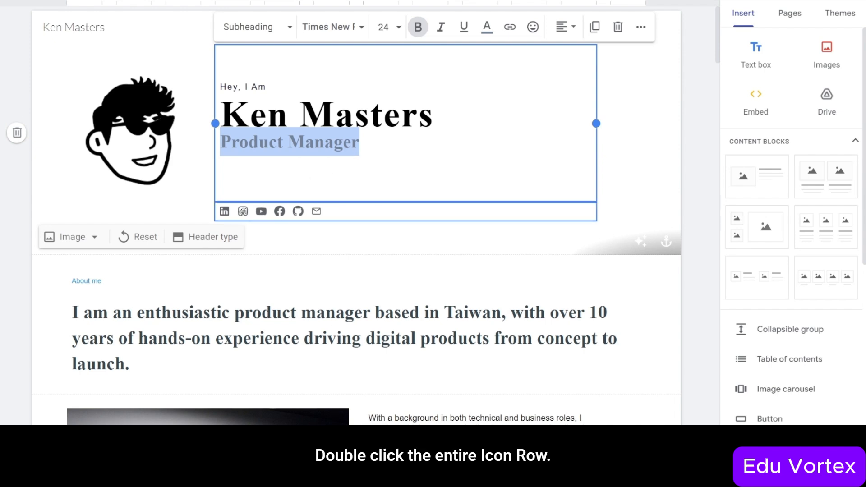
# - Delete the Instagram entry from the header's social links and update the icon row
pyautogui.doubleClick(243, 211)
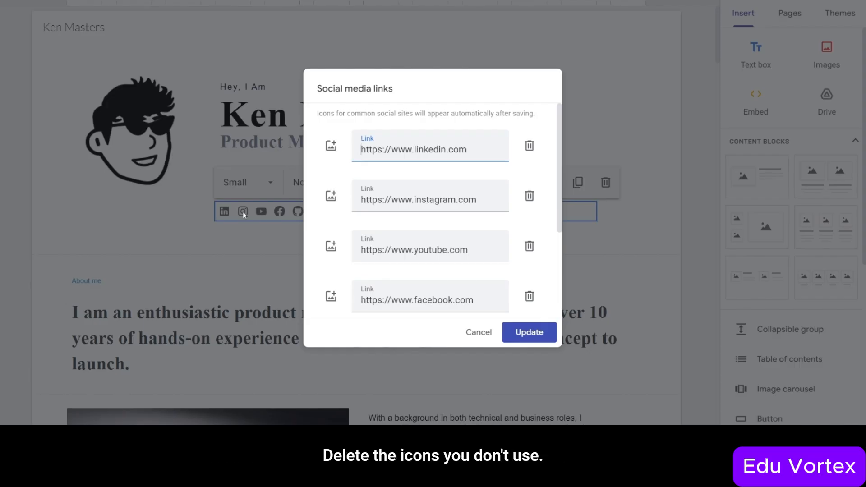
pyautogui.click(529, 196)
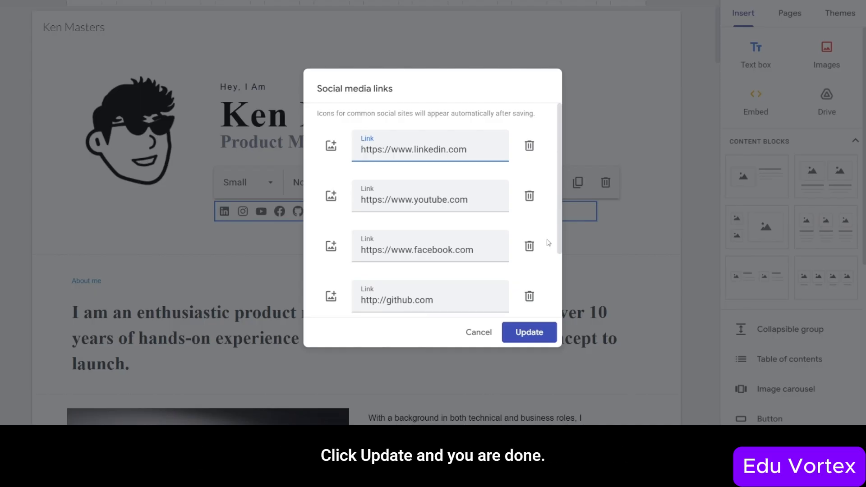
pyautogui.click(528, 333)
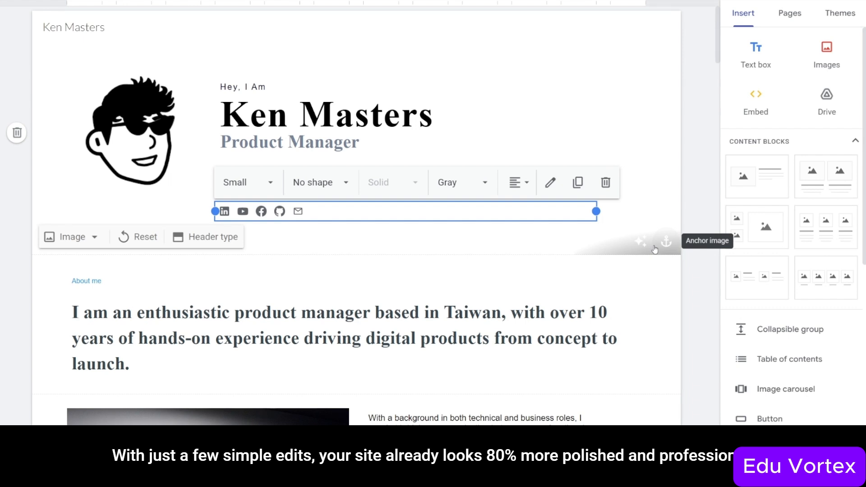
# - Deselect the social icons row by clicking an empty page margin
pyautogui.click(699, 228)
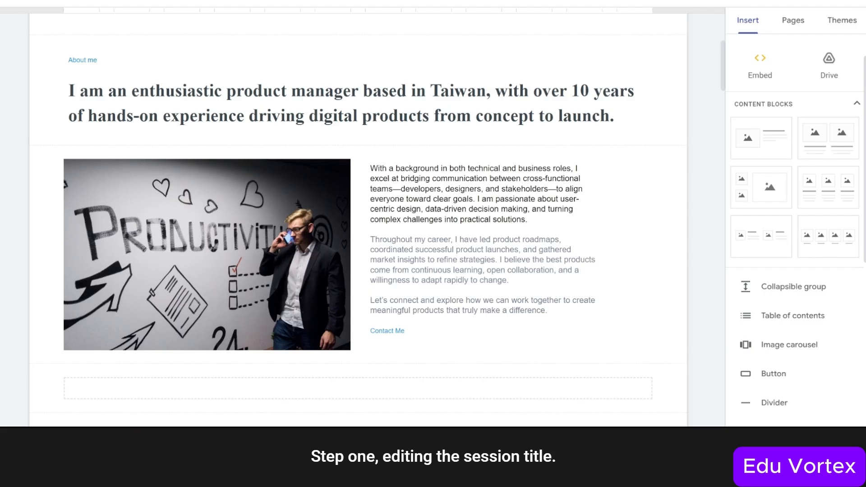
pyautogui.click(82, 60)
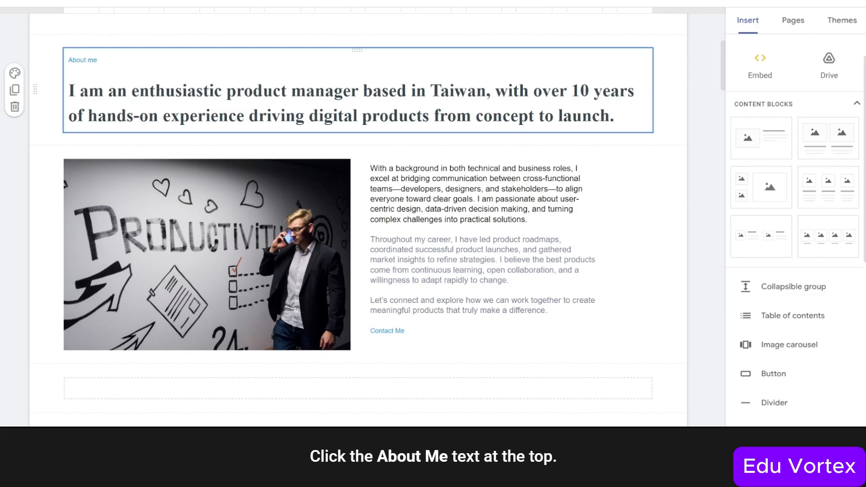
pyautogui.click(70, 60)
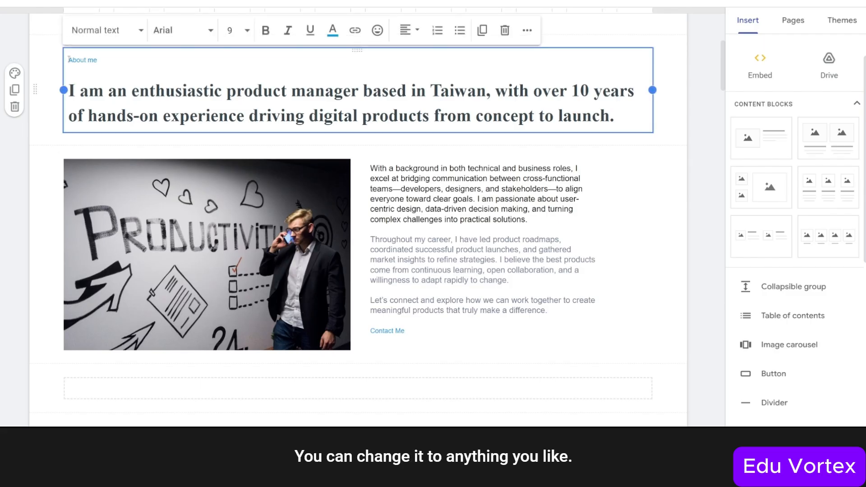
pyautogui.moveTo(69, 60); pyautogui.dragTo(96, 61)
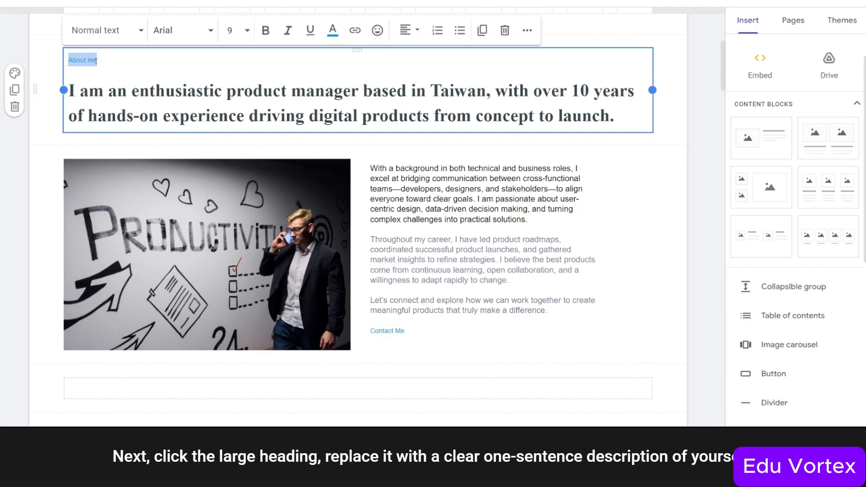
pyautogui.click(75, 89)
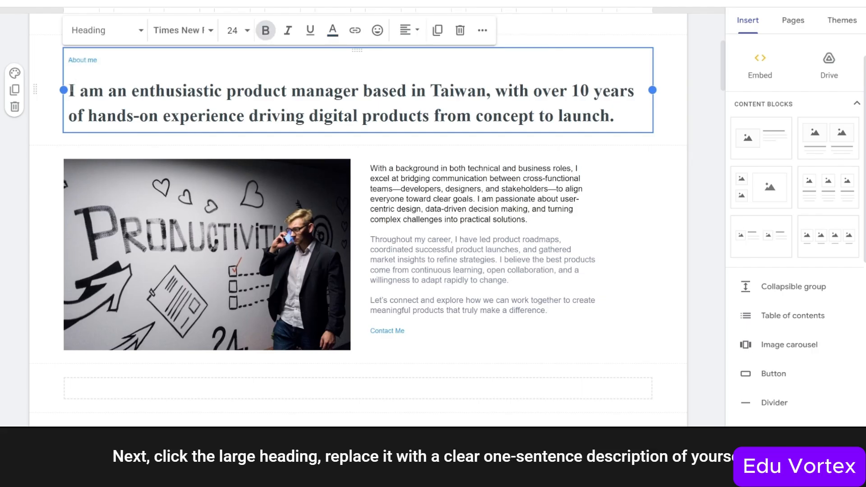
pyautogui.moveTo(69, 90); pyautogui.dragTo(632, 107)
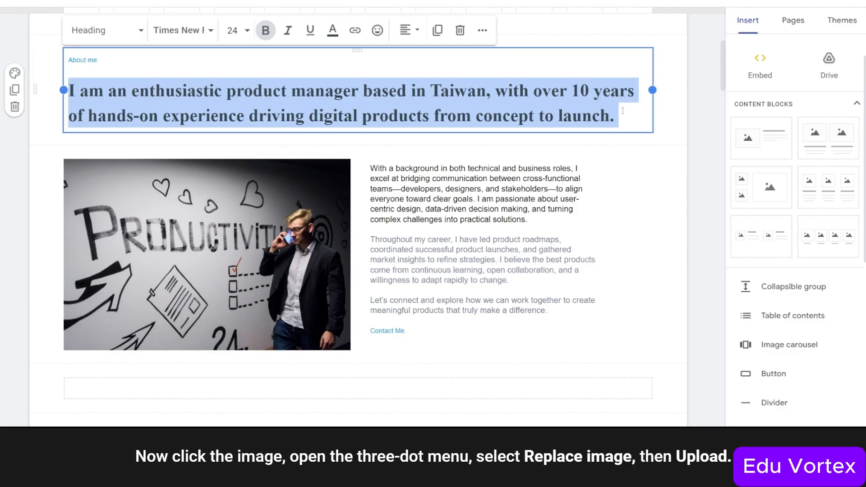
pyautogui.click(180, 251)
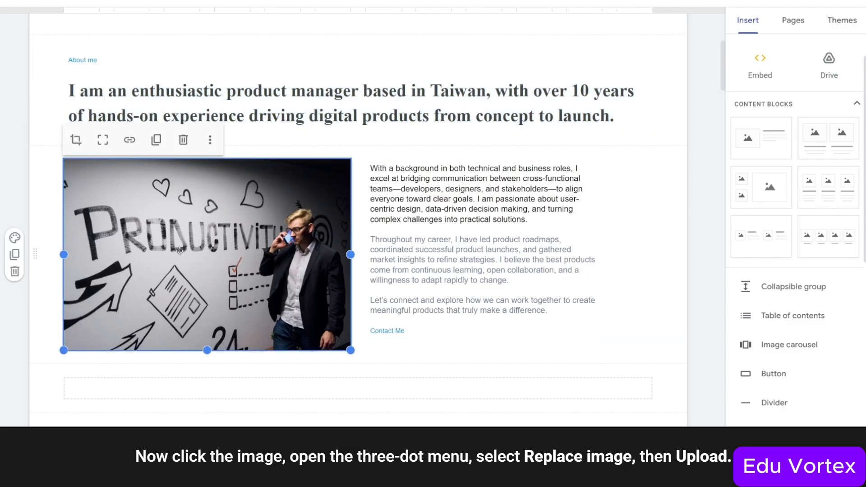
pyautogui.click(210, 141)
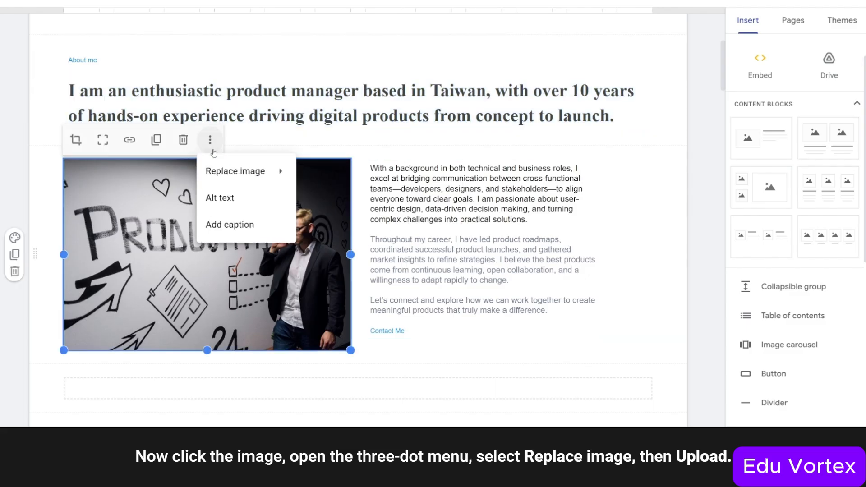
pyautogui.moveTo(235, 170)
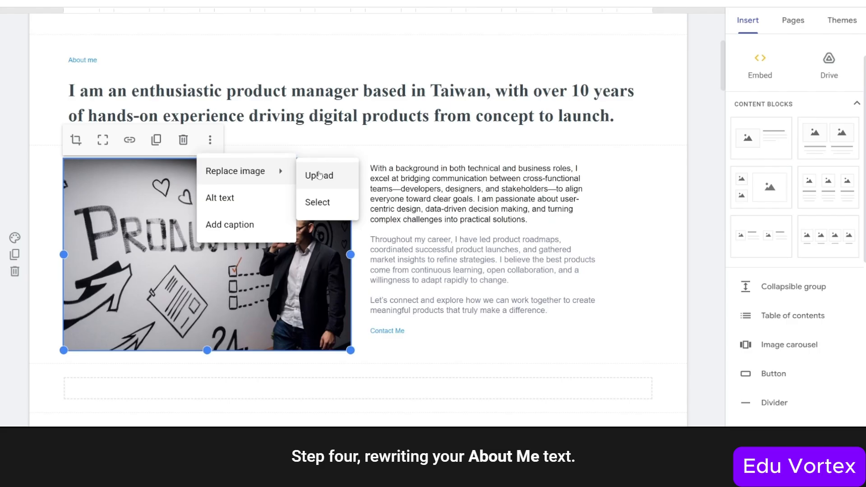
pyautogui.click(367, 171)
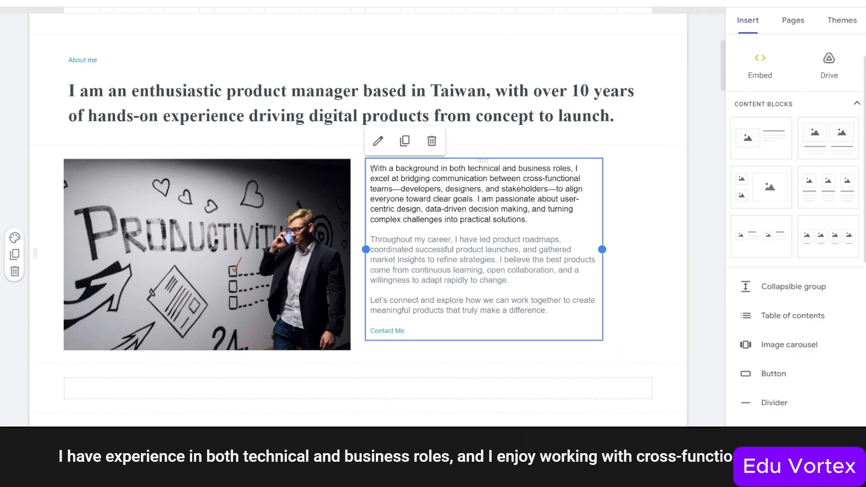
pyautogui.moveTo(371, 169); pyautogui.dragTo(537, 223)
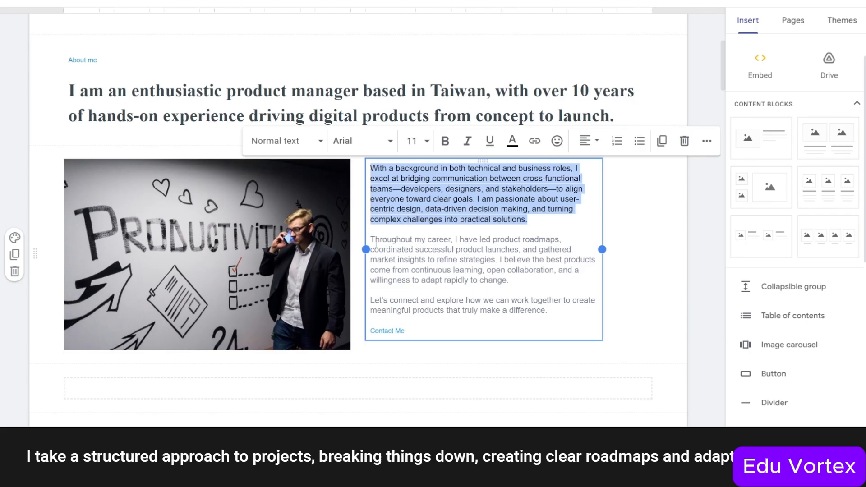
pyautogui.moveTo(371, 239); pyautogui.dragTo(514, 280)
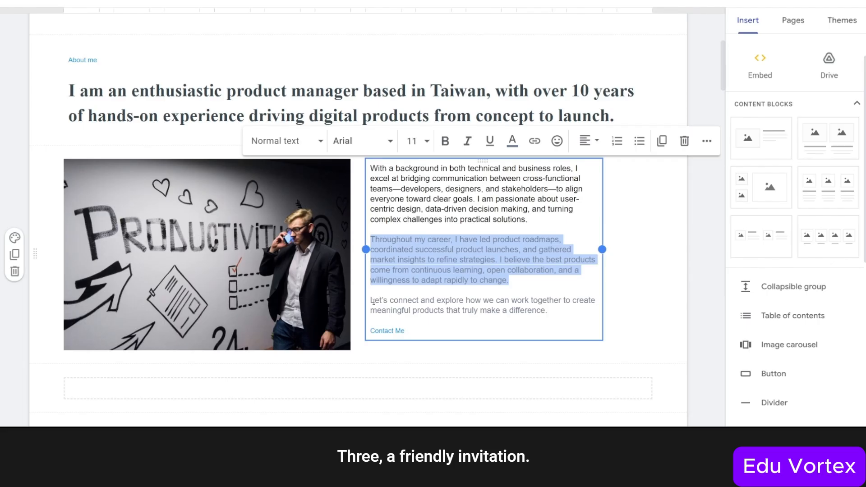
pyautogui.moveTo(370, 300); pyautogui.dragTo(549, 314)
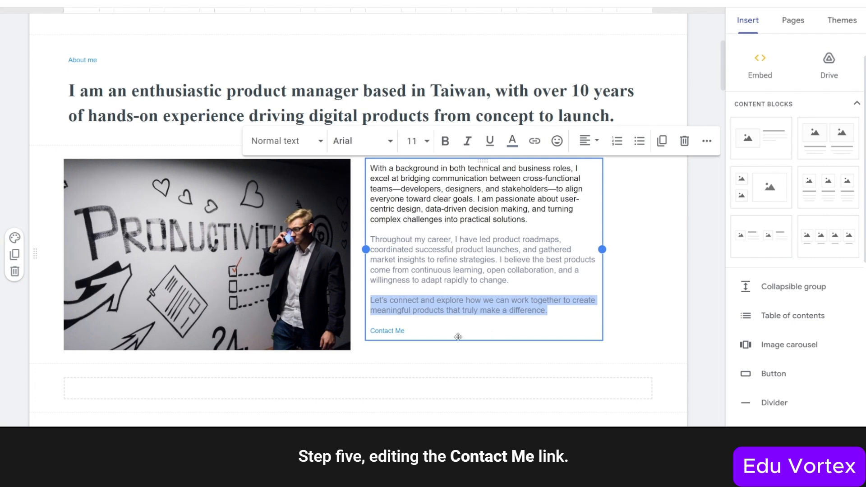
pyautogui.click(372, 331)
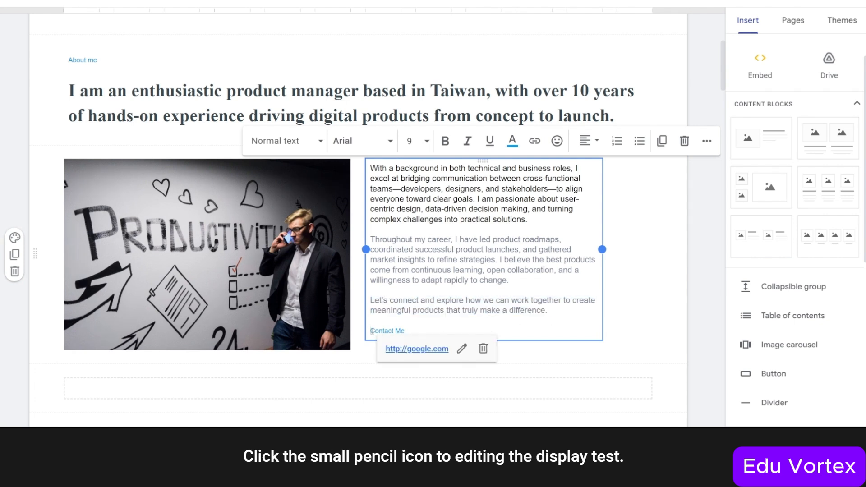
pyautogui.click(462, 348)
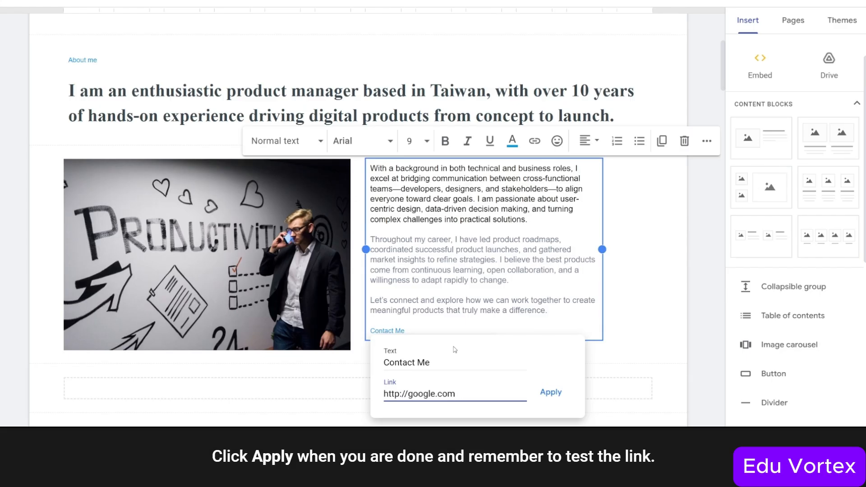
pyautogui.click(548, 394)
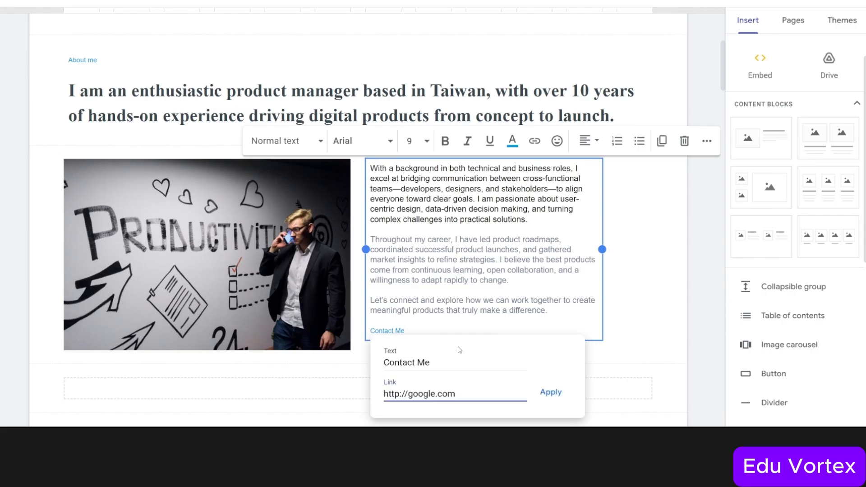
pyautogui.click(629, 356)
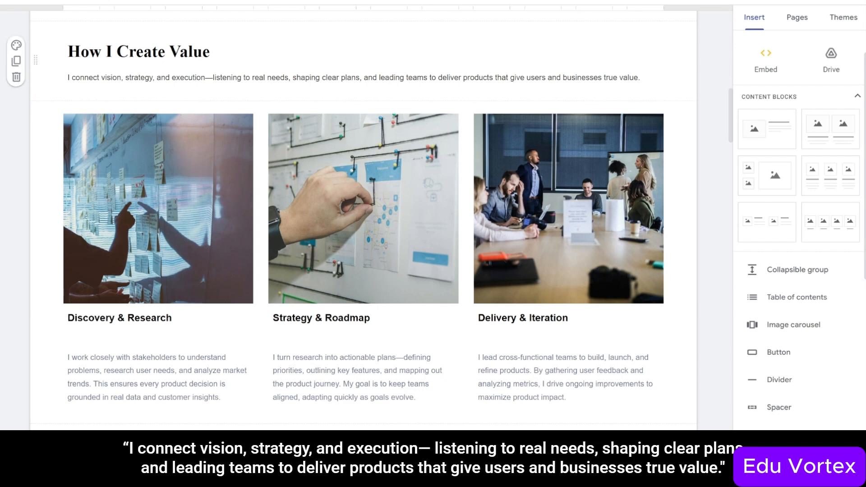
pyautogui.click(70, 77)
pyautogui.moveTo(68, 77); pyautogui.dragTo(650, 73)
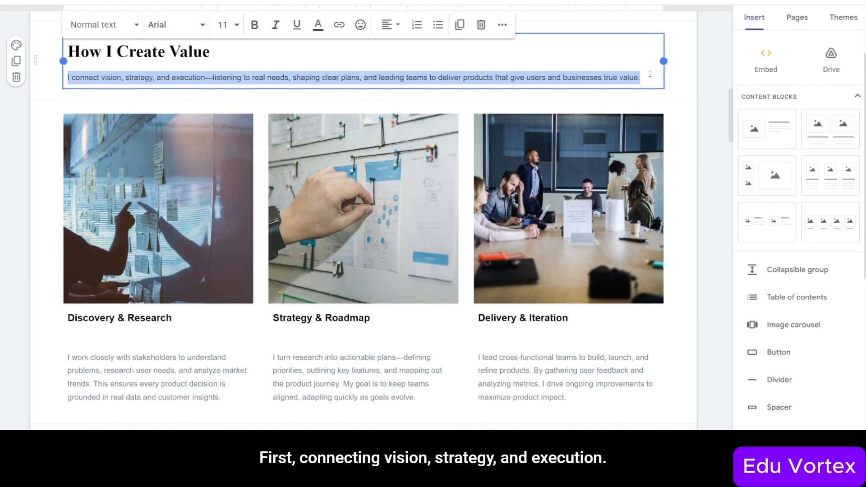
pyautogui.moveTo(68, 78); pyautogui.dragTo(204, 84)
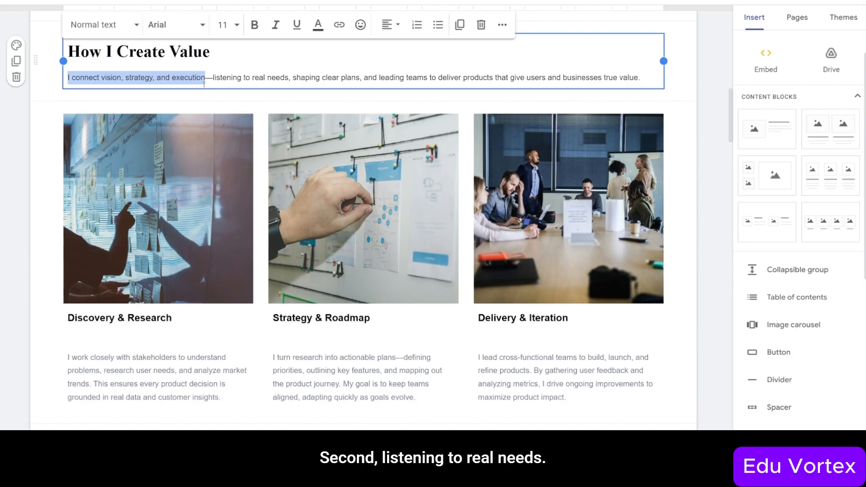
pyautogui.moveTo(212, 77); pyautogui.dragTo(287, 79)
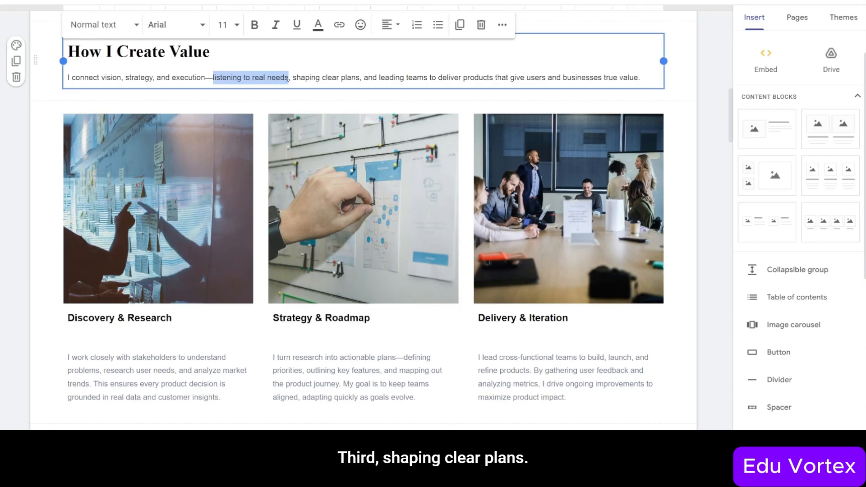
pyautogui.moveTo(291, 78); pyautogui.dragTo(361, 85)
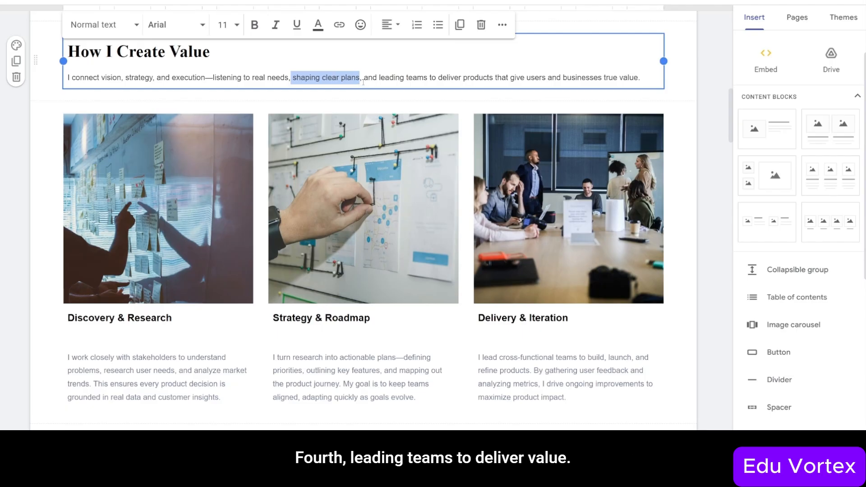
pyautogui.moveTo(362, 80); pyautogui.dragTo(639, 75)
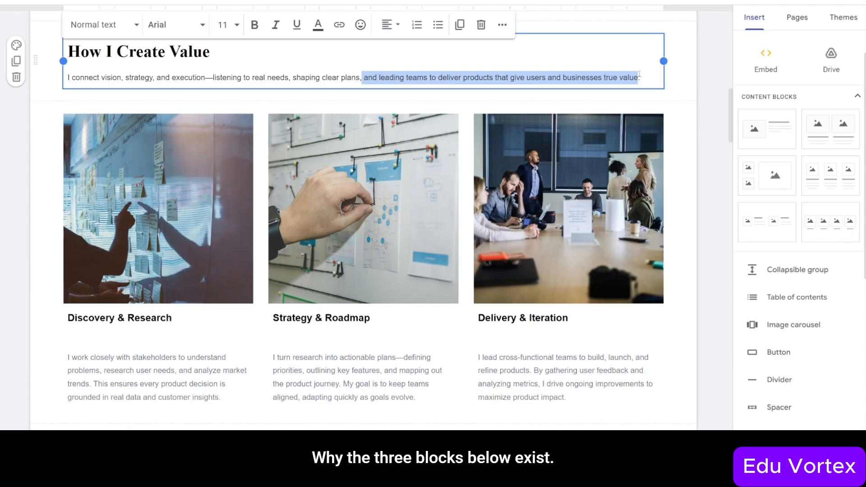
pyautogui.click(54, 133)
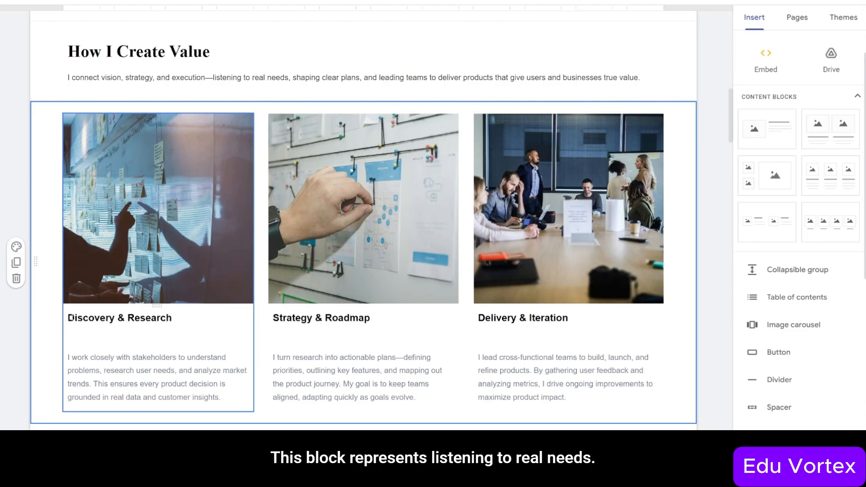
pyautogui.moveTo(69, 318); pyautogui.dragTo(174, 316)
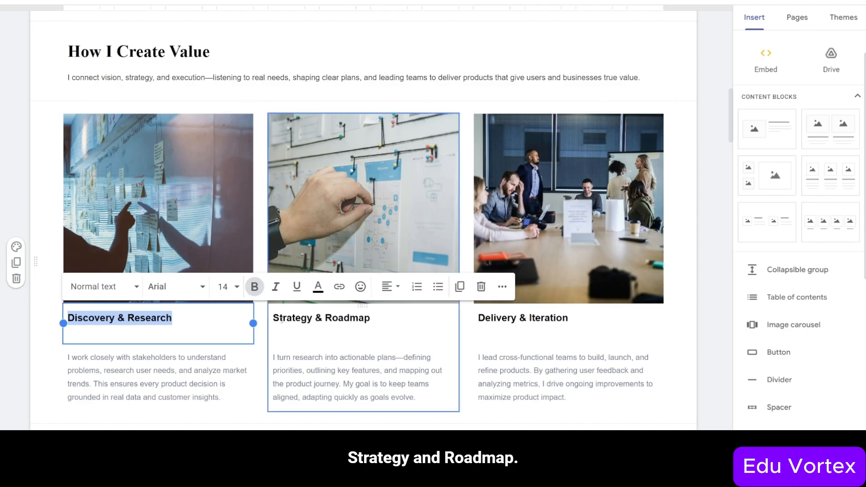
pyautogui.moveTo(273, 318); pyautogui.dragTo(370, 318)
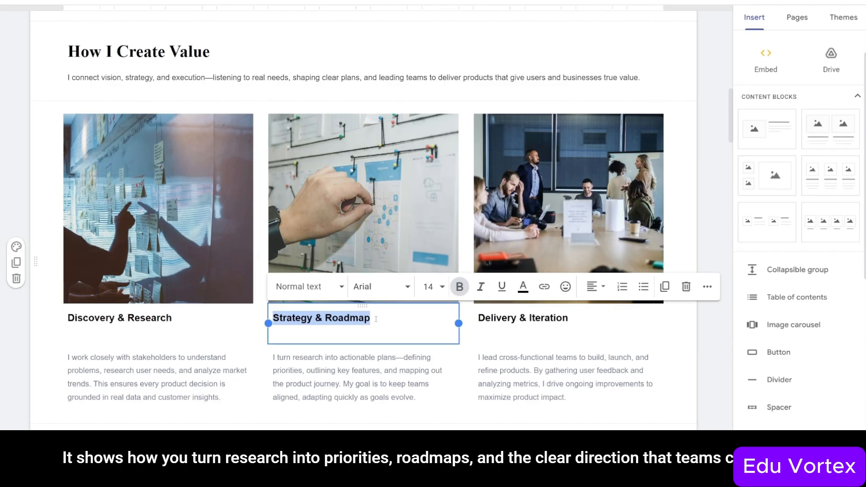
pyautogui.click(477, 318)
pyautogui.moveTo(478, 318); pyautogui.dragTo(574, 321)
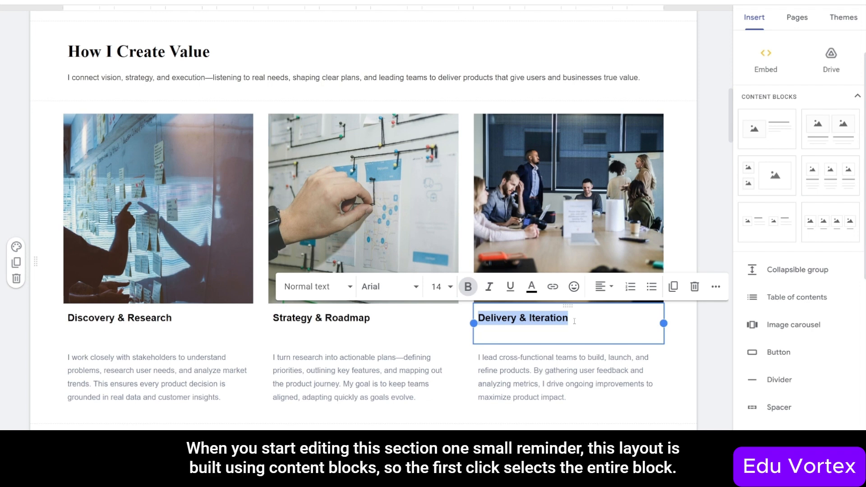
pyautogui.click(586, 258)
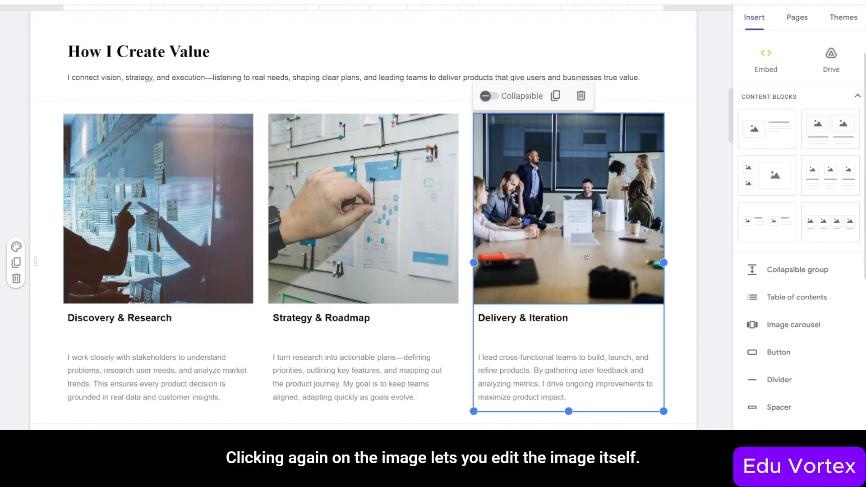
pyautogui.click(585, 257)
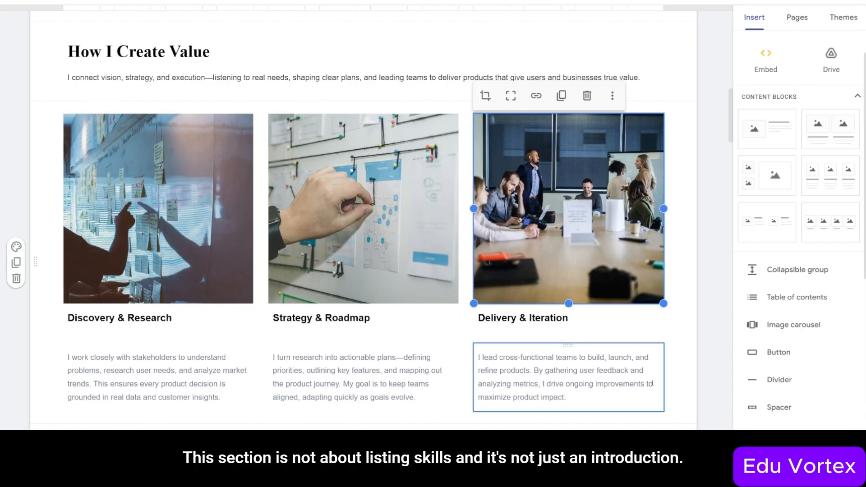
pyautogui.click(672, 412)
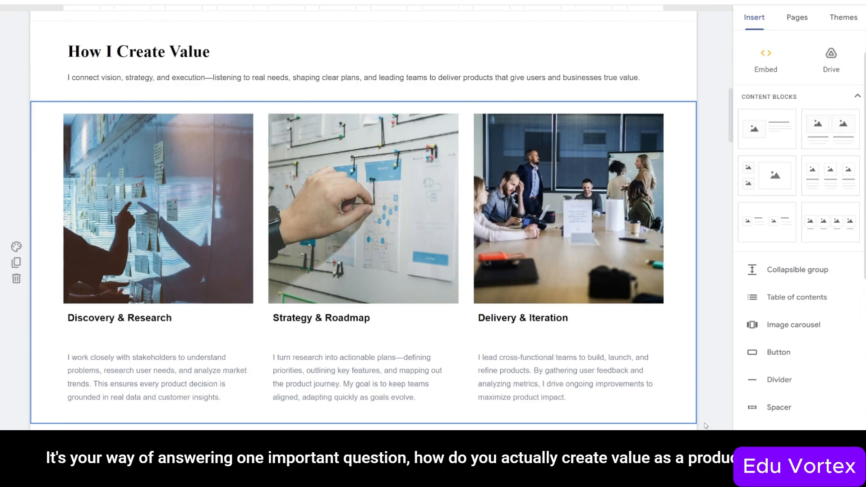
pyautogui.click(705, 424)
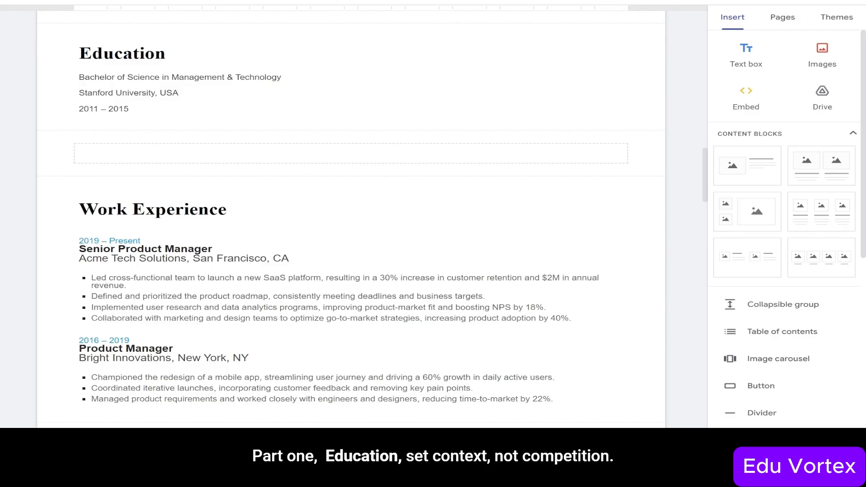
pyautogui.moveTo(79, 53); pyautogui.dragTo(161, 51)
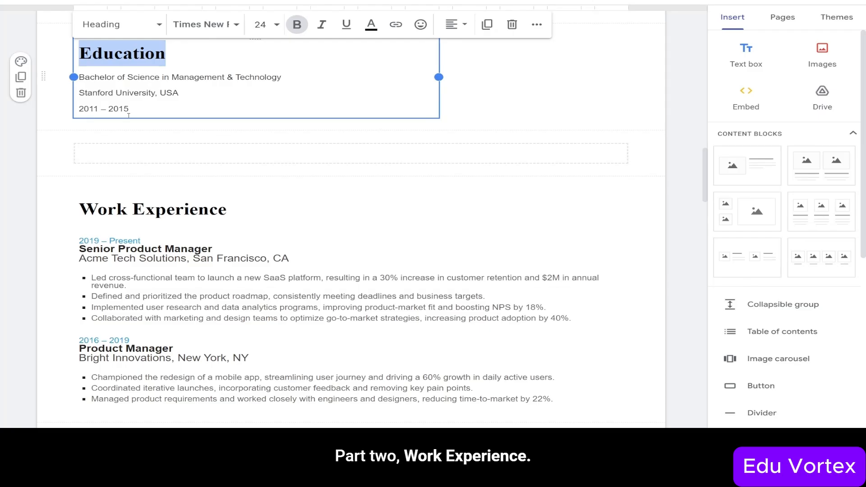
pyautogui.moveTo(80, 211); pyautogui.dragTo(233, 214)
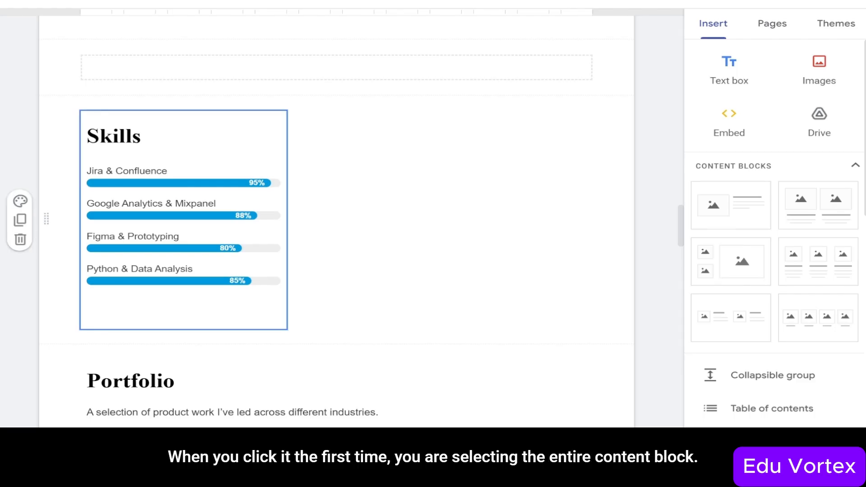
# - Select the Skills progress-bar embed and open its code in Embed from the web
pyautogui.click(131, 213)
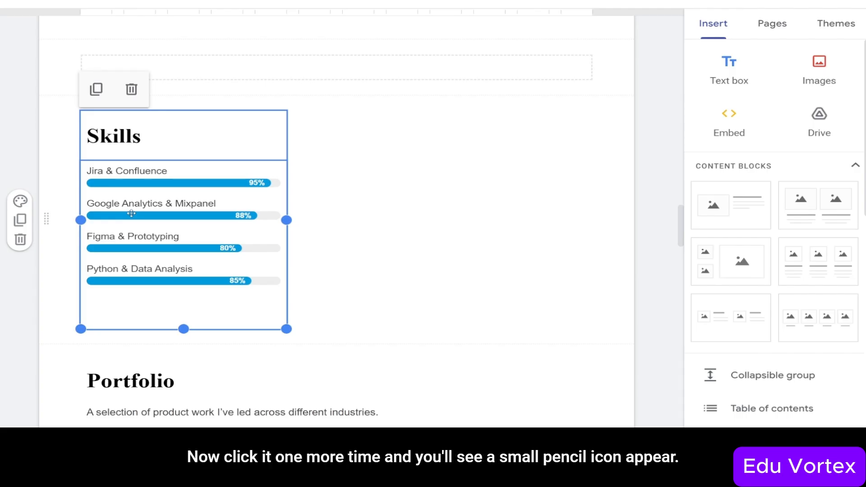
pyautogui.click(131, 213)
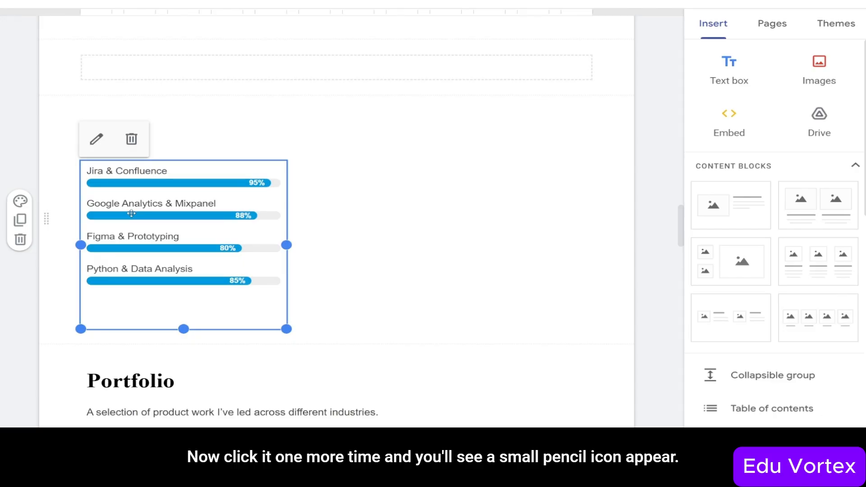
pyautogui.click(97, 140)
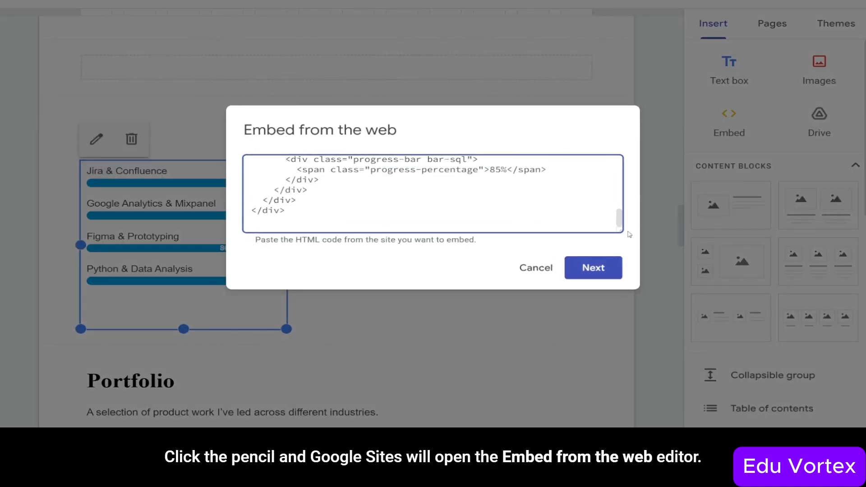
pyautogui.moveTo(619, 228); pyautogui.dragTo(755, 339)
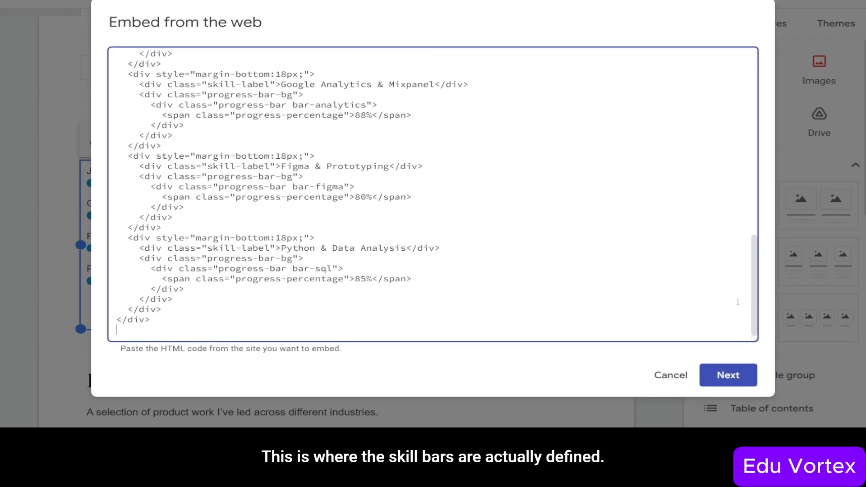
pyautogui.moveTo(753, 289); pyautogui.dragTo(765, 228)
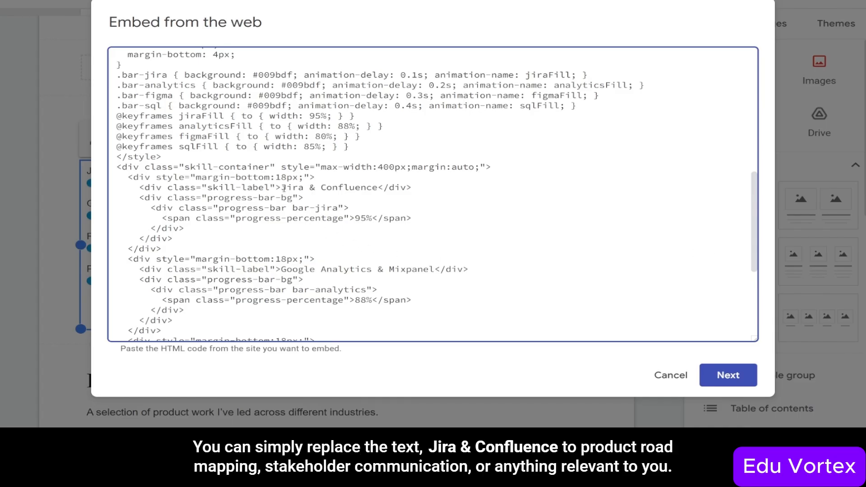
# - Replace the first skill label 'Jira & Confluence' with 'Product Roadmapping'
pyautogui.moveTo(282, 188); pyautogui.dragTo(379, 189)
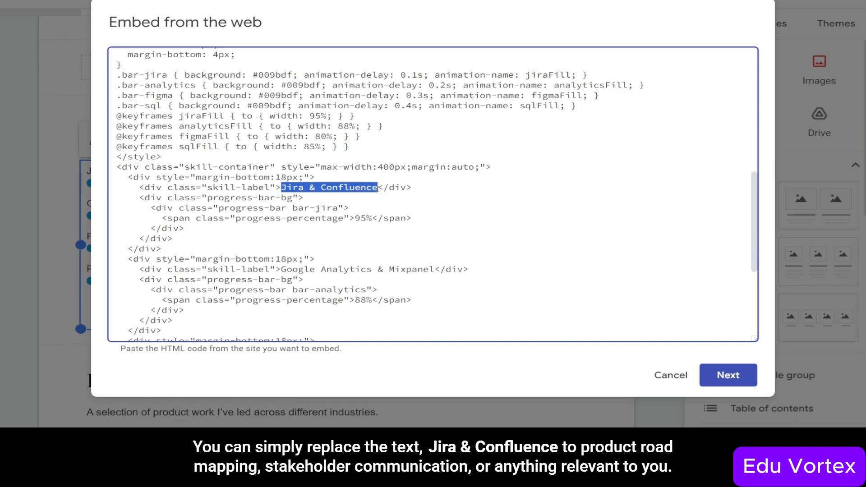
pyautogui.hotkey('ctrl', 'v')
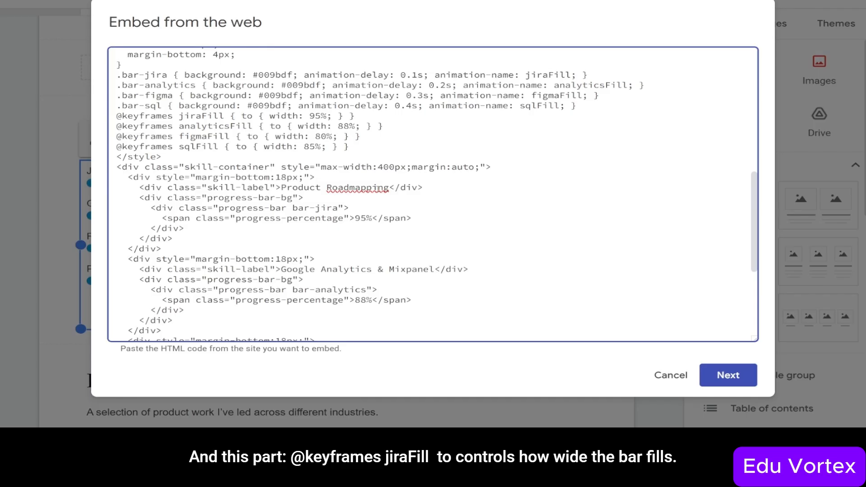
# - Change the first skill from 95 to 70 in its percentage label and jiraFill width
pyautogui.moveTo(355, 219); pyautogui.dragTo(370, 221)
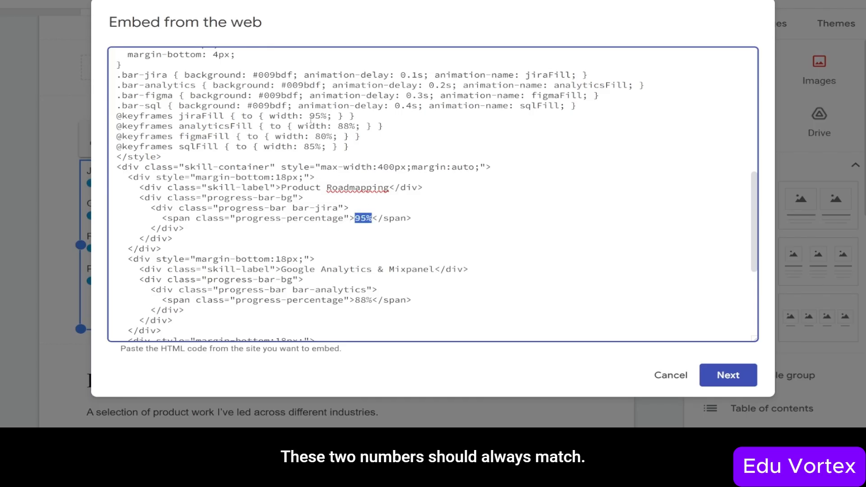
pyautogui.moveTo(309, 116); pyautogui.dragTo(325, 118)
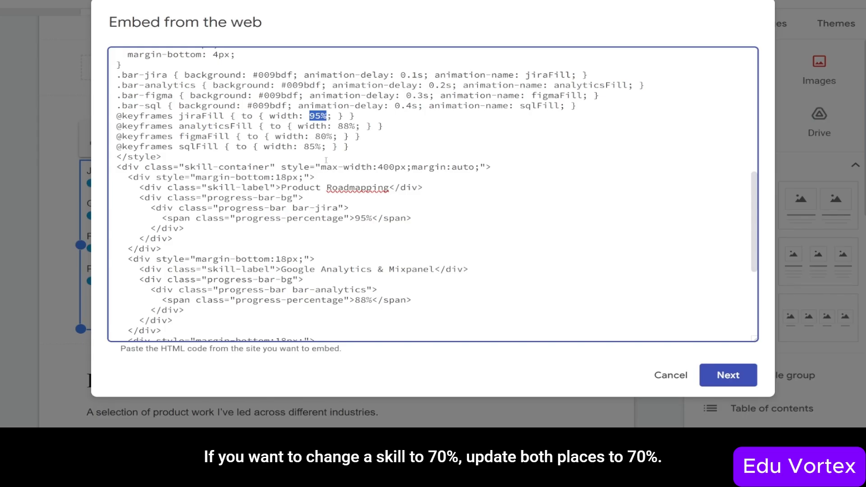
pyautogui.moveTo(354, 219); pyautogui.dragTo(366, 219)
pyautogui.write('7')
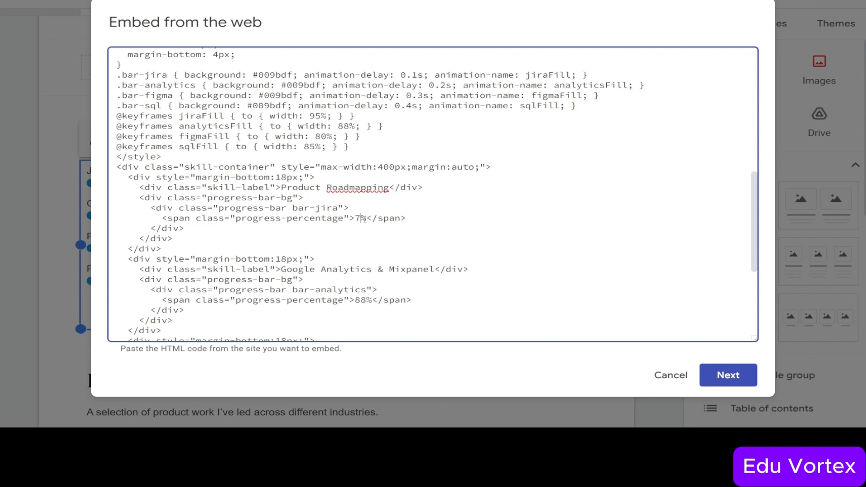
pyautogui.write('0')
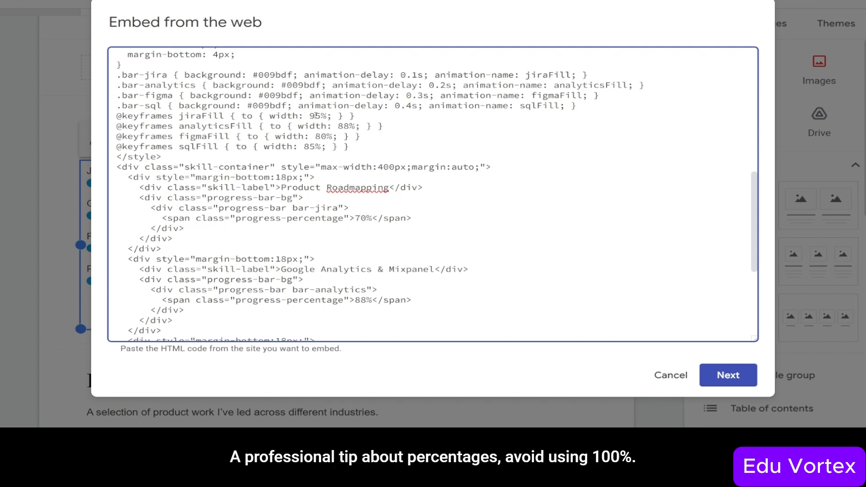
pyautogui.moveTo(321, 116); pyautogui.dragTo(310, 116)
pyautogui.write('70')
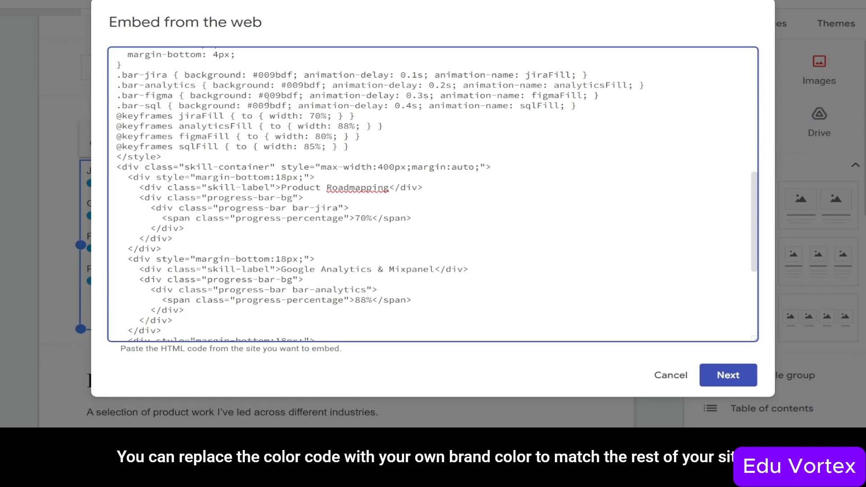
# - Replace the .bar-jira background colour 009bdf with 0b57d0
pyautogui.moveTo(258, 74); pyautogui.dragTo(292, 74)
pyautogui.write('0')
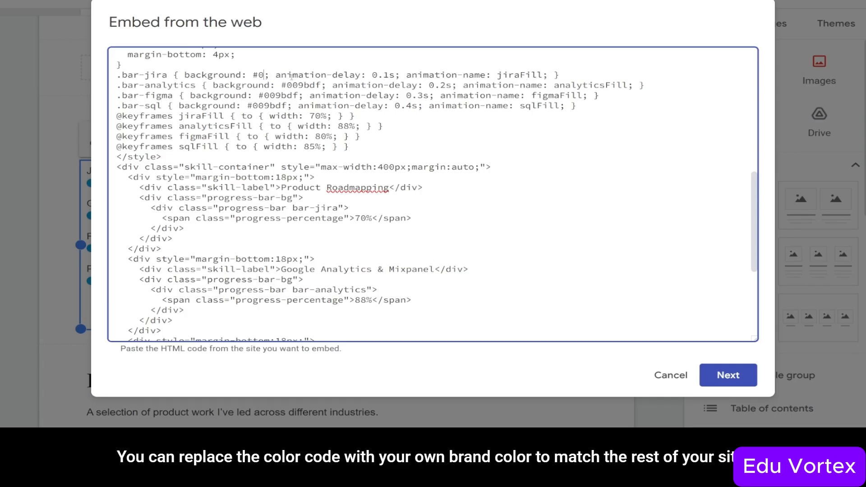
pyautogui.write('b')
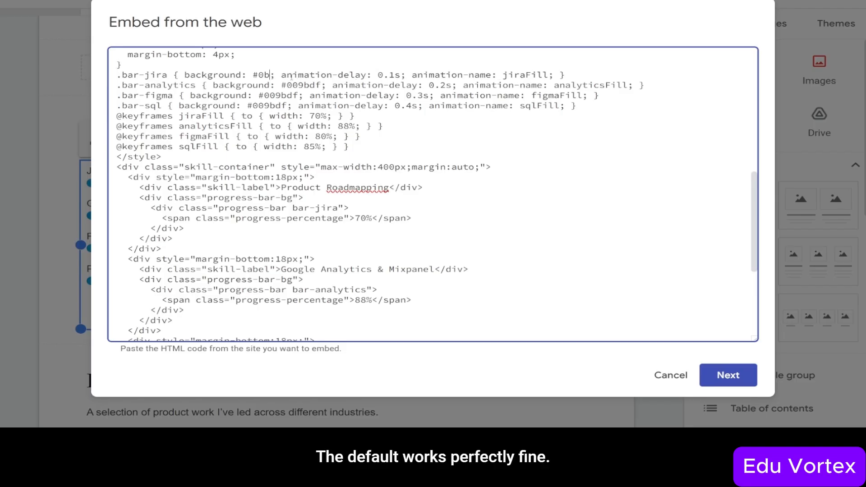
pyautogui.write('5')
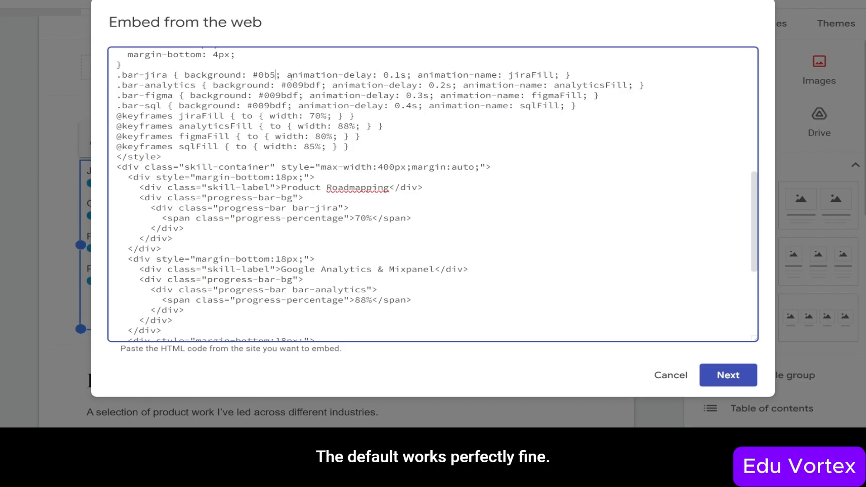
pyautogui.write('7d')
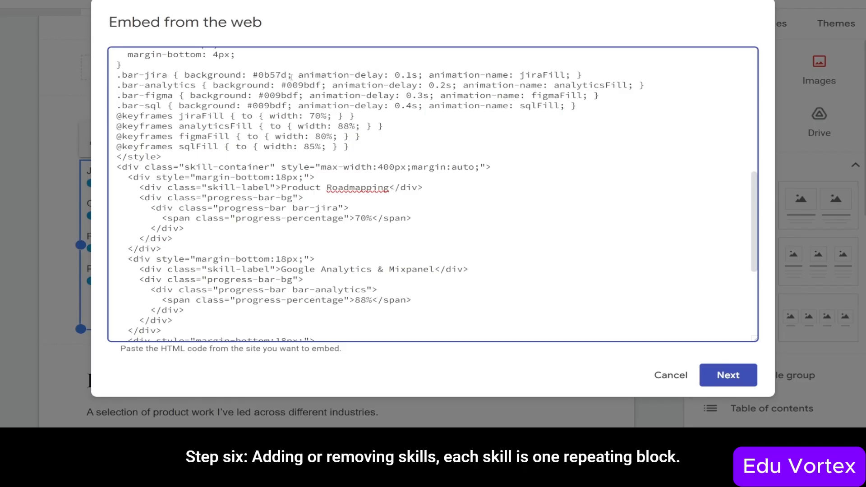
pyautogui.write('0')
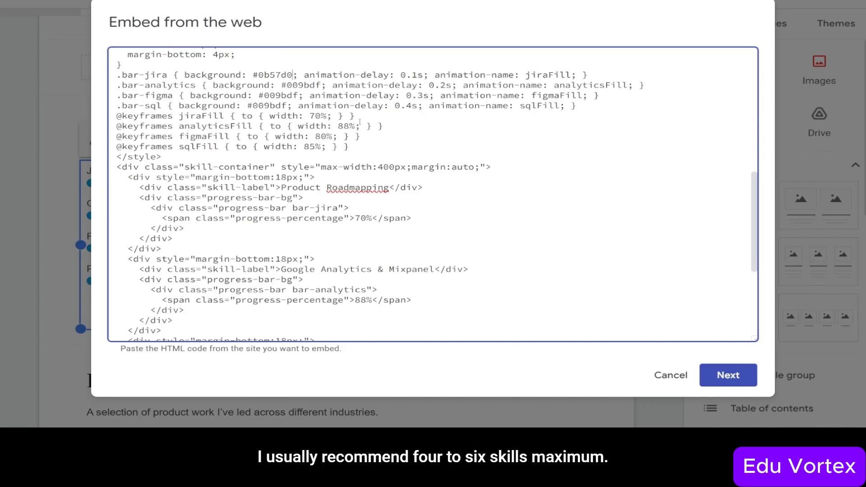
# - Preview and save the Skills embed showing Product Roadmapping at 70% in darker blue
pyautogui.click(747, 380)
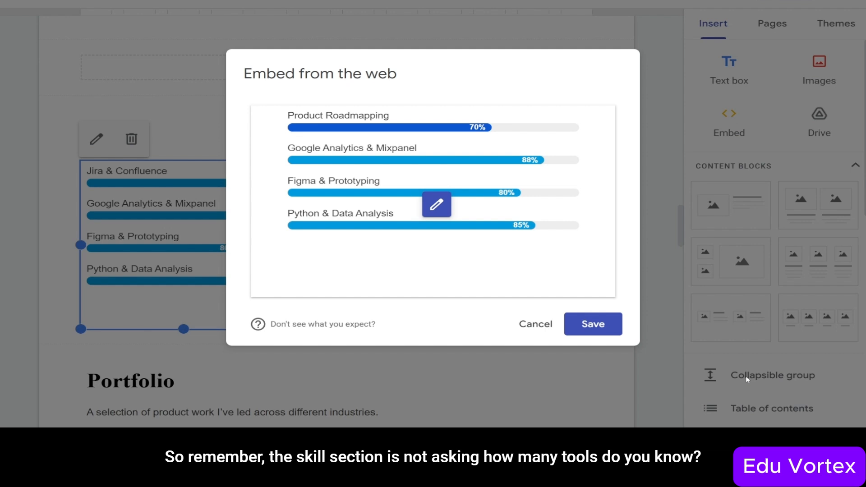
pyautogui.click(600, 332)
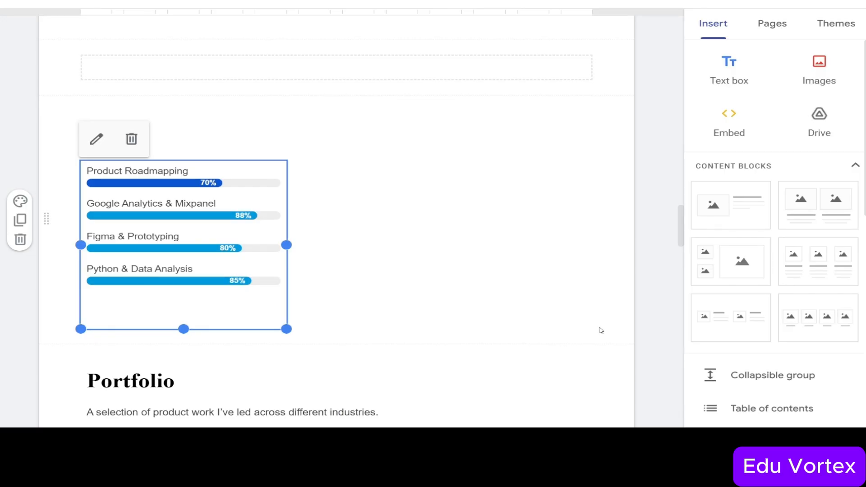
# - Deselect the Skills embed to bring the Portfolio project images into view
pyautogui.click(601, 330)
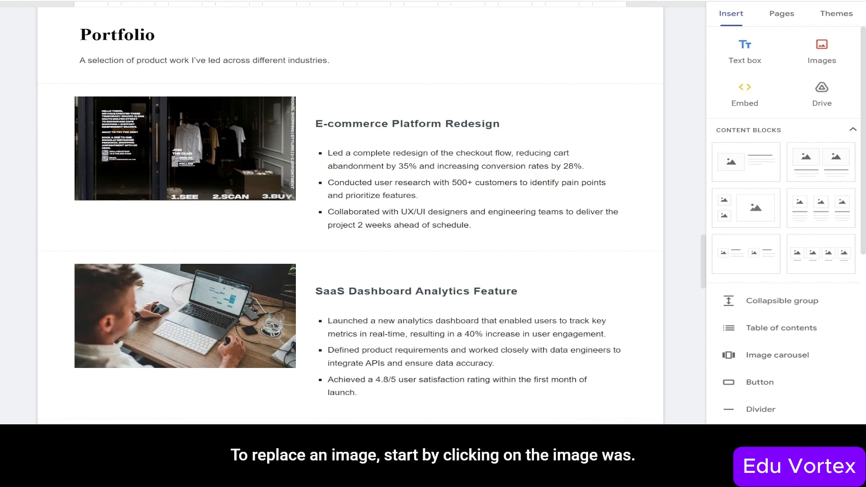
pyautogui.click(190, 167)
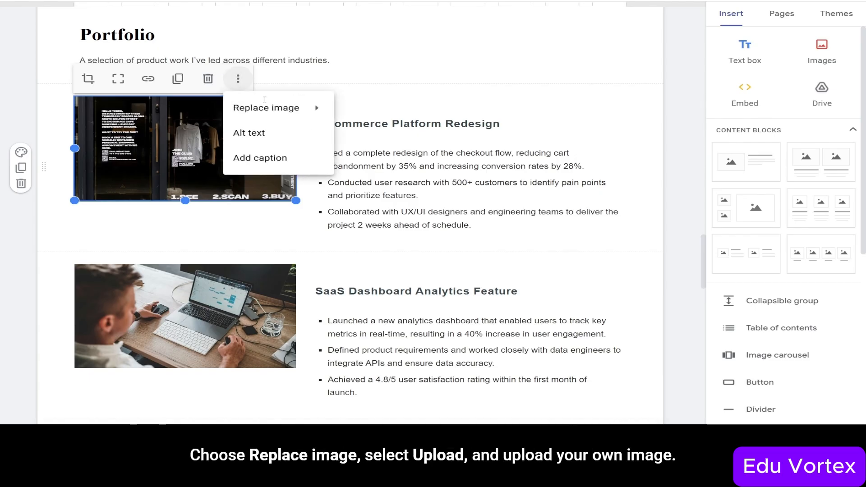
pyautogui.moveTo(288, 108)
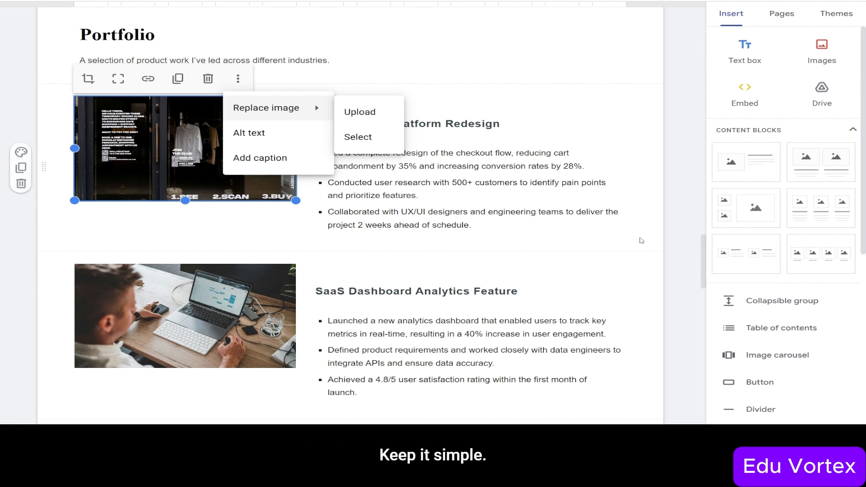
pyautogui.click(640, 240)
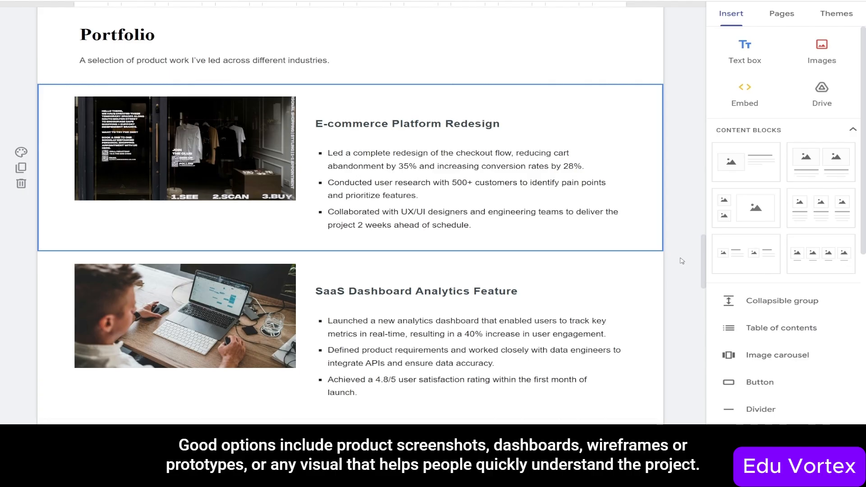
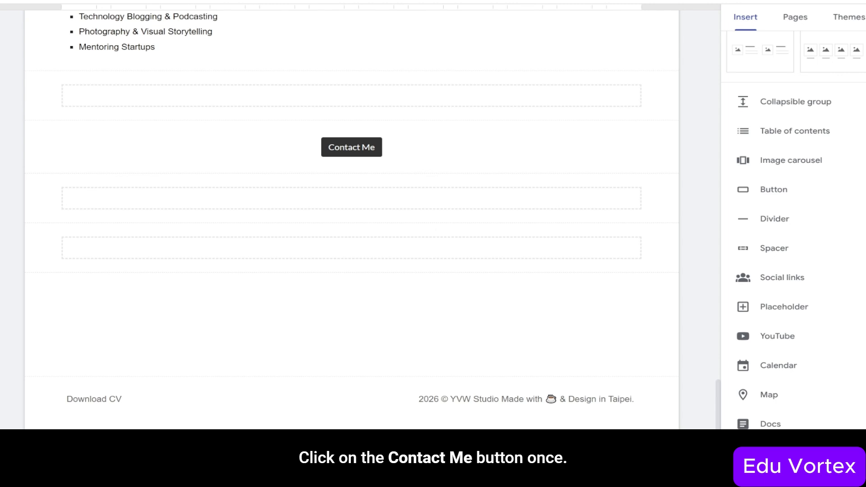
# - Open the Contact Me button's link settings and copy the Get In Touch form's responder link
pyautogui.click(322, 148)
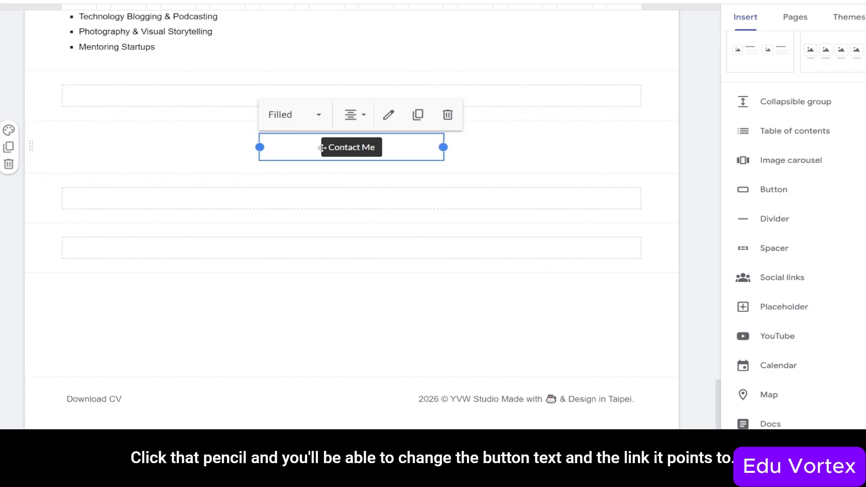
pyautogui.click(388, 114)
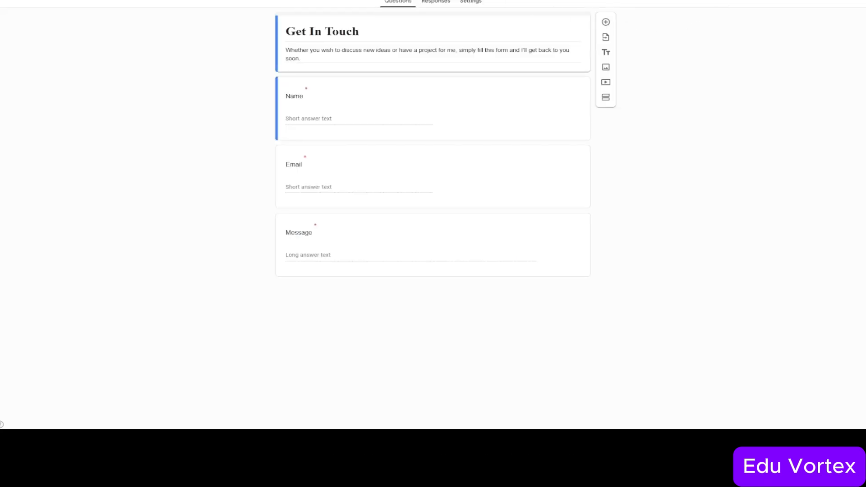
pyautogui.click(801, 1)
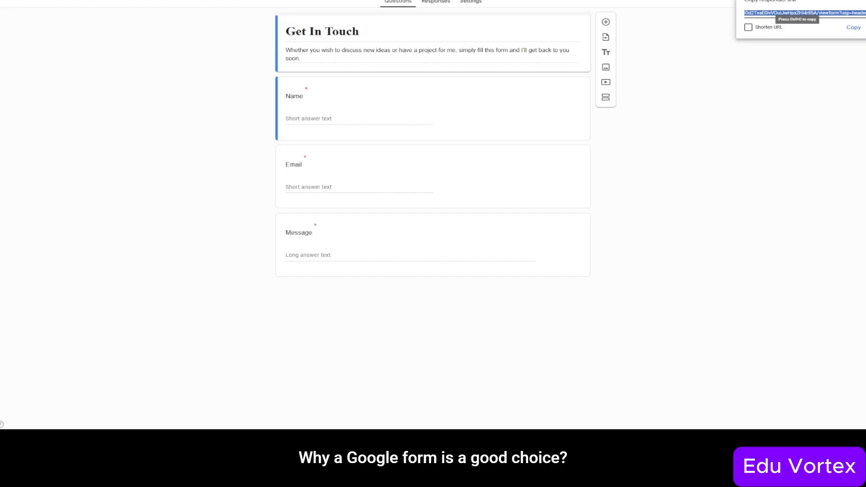
pyautogui.click(850, 29)
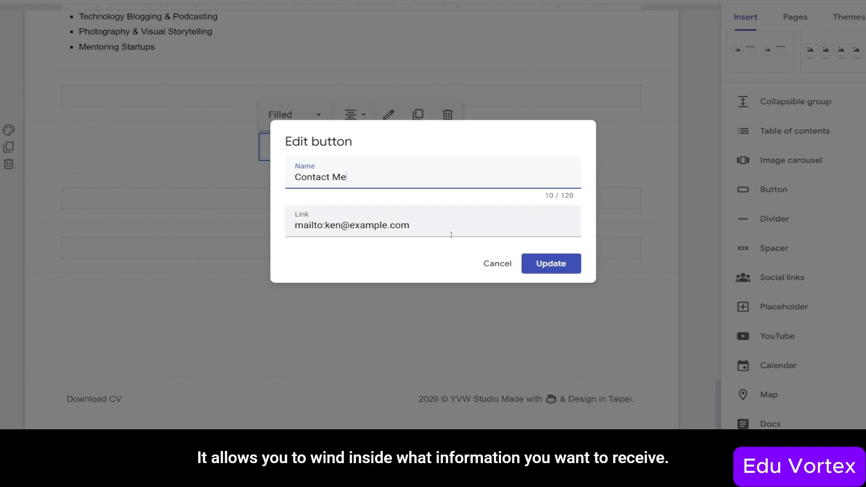
# - Replace the Contact Me button's mailto link with the pasted Get In Touch form URL
pyautogui.moveTo(457, 226); pyautogui.dragTo(288, 226)
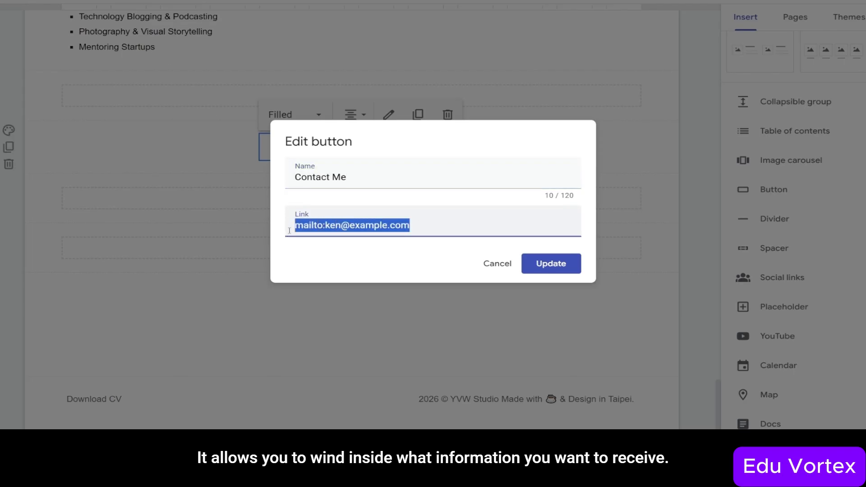
pyautogui.hotkey('ctrl', 'v')
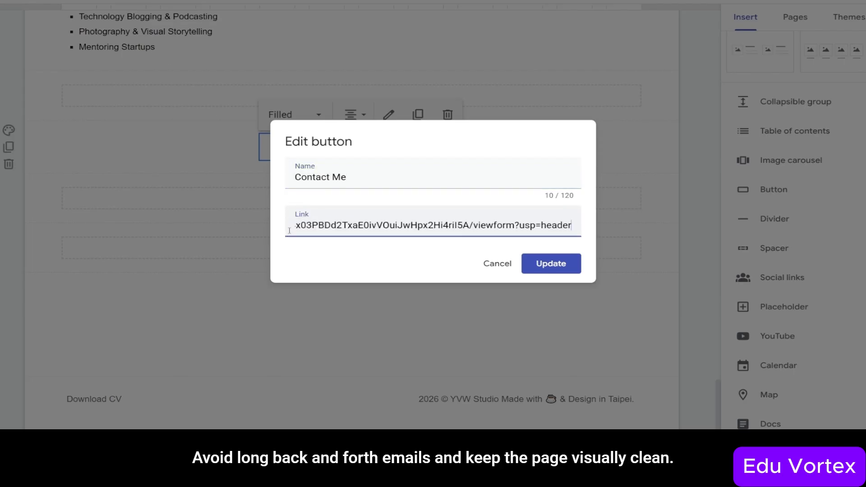
pyautogui.click(540, 265)
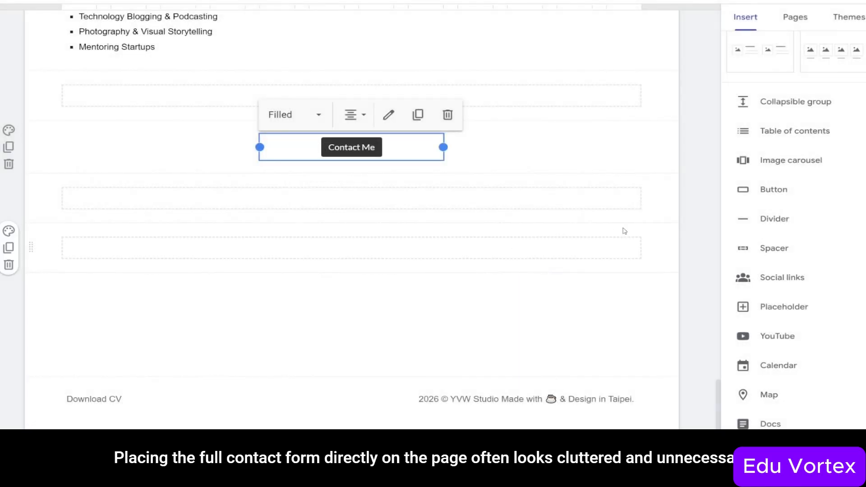
pyautogui.click(687, 174)
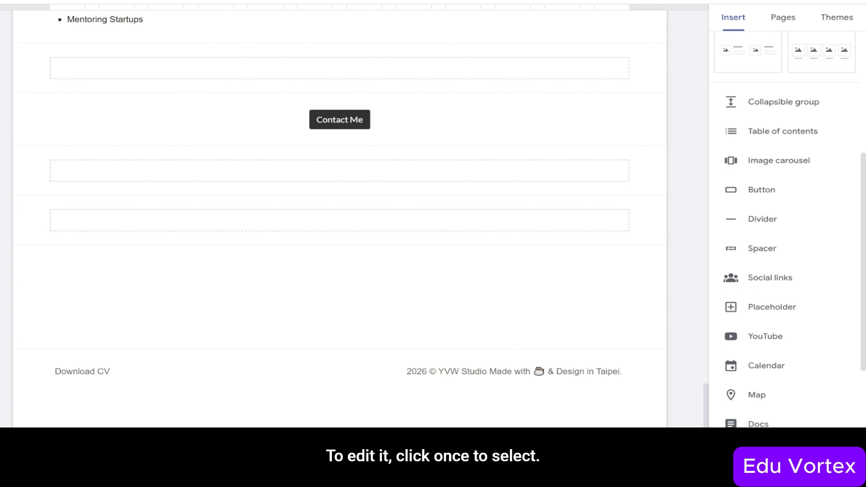
# - Open the footer's Download CV link to edit its text and google.com placeholder address
pyautogui.moveTo(339, 390)
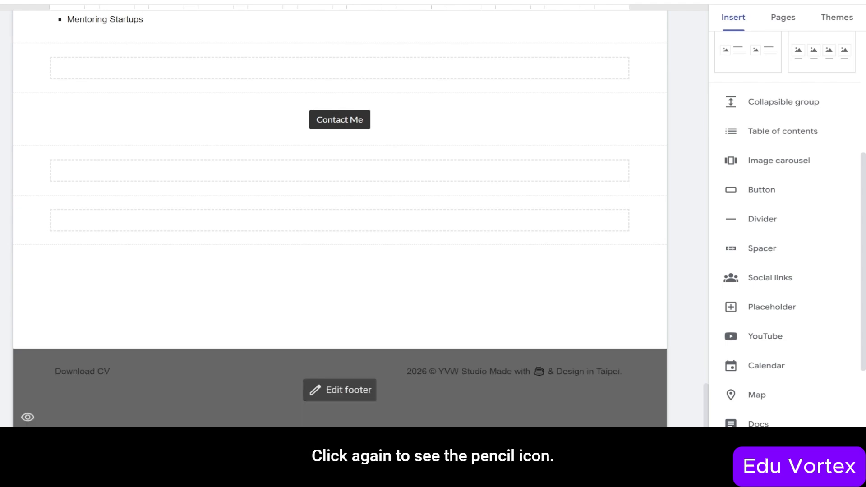
pyautogui.click(83, 369)
pyautogui.click(83, 369)
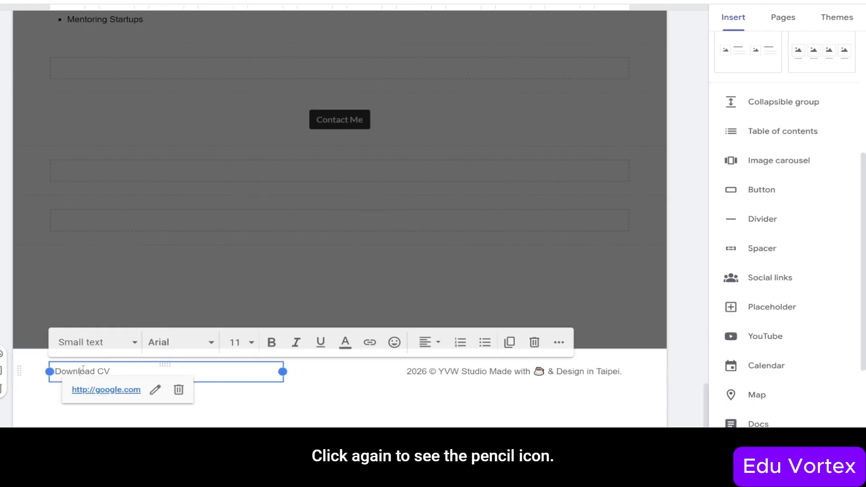
pyautogui.click(154, 394)
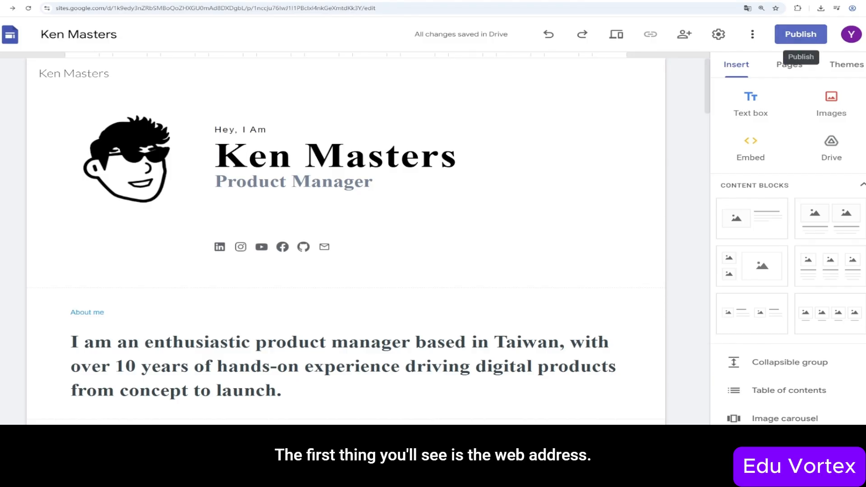
# - Review the ken-masters web address, custom domain, viewer and search settings before publishing
pyautogui.click(799, 38)
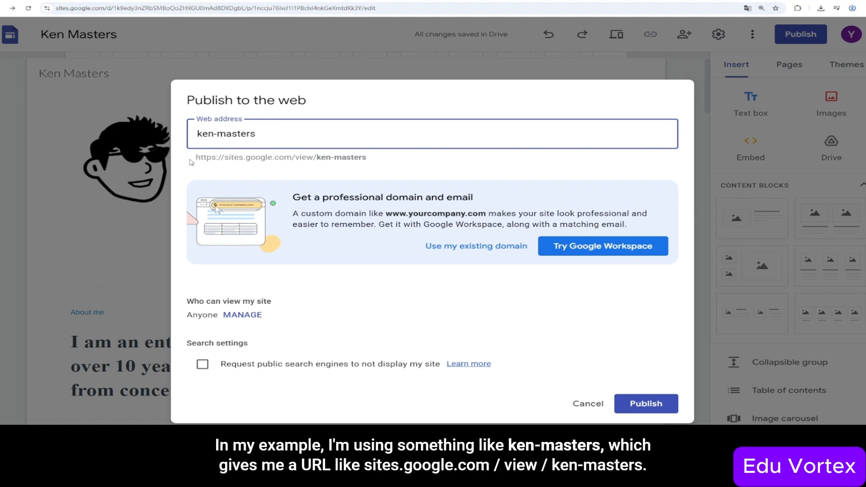
pyautogui.moveTo(197, 158); pyautogui.dragTo(366, 157)
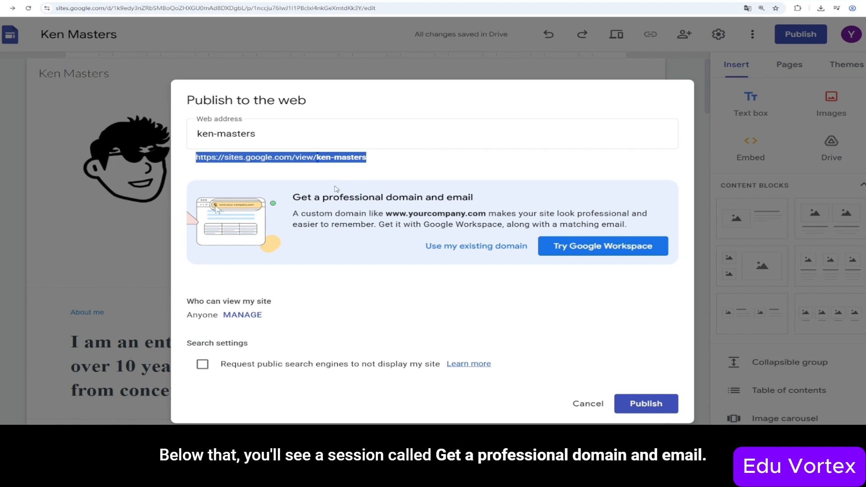
pyautogui.moveTo(293, 197); pyautogui.dragTo(476, 201)
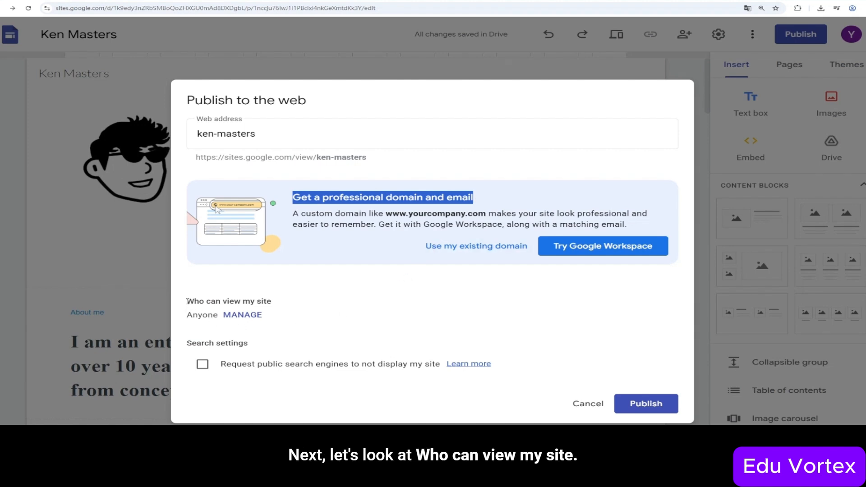
pyautogui.moveTo(187, 302); pyautogui.dragTo(277, 302)
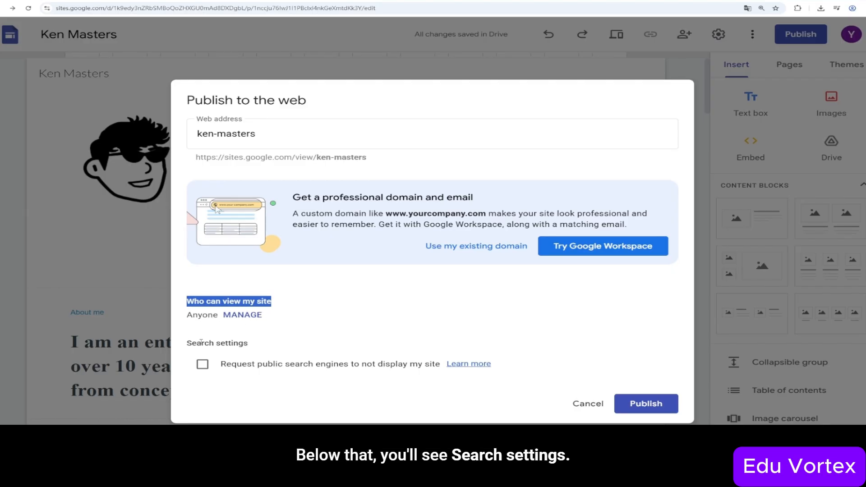
pyautogui.moveTo(188, 345); pyautogui.dragTo(248, 346)
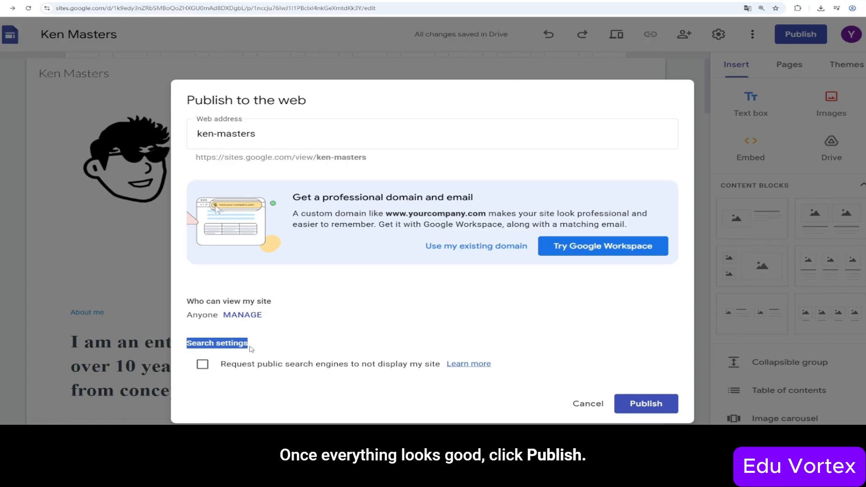
pyautogui.click(251, 349)
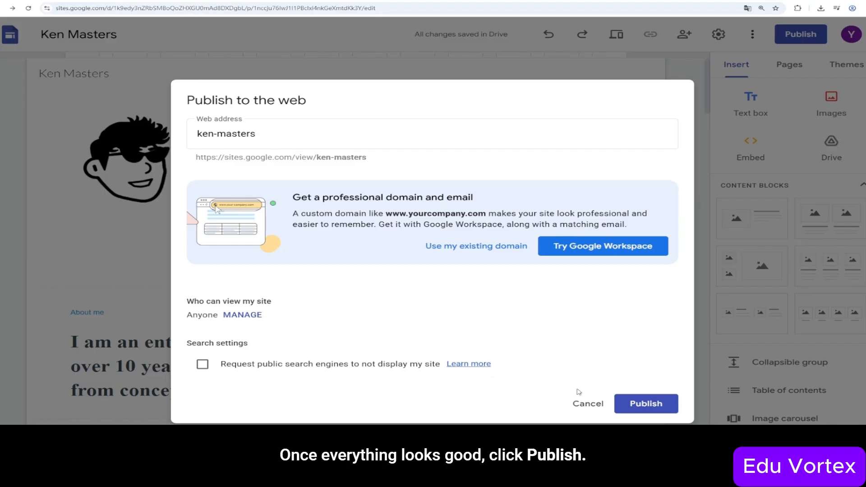
# - Publish the site and reload sites.google.com/view/ken-masters to confirm it is live
pyautogui.click(651, 405)
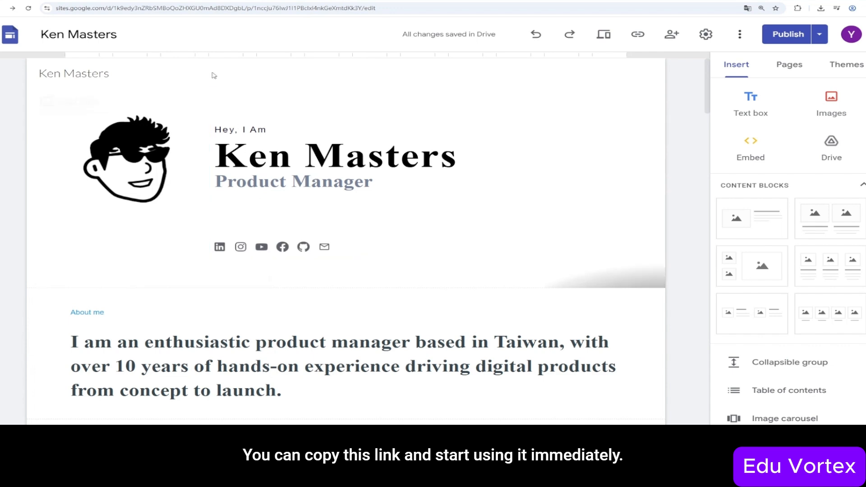
pyautogui.click(174, 2)
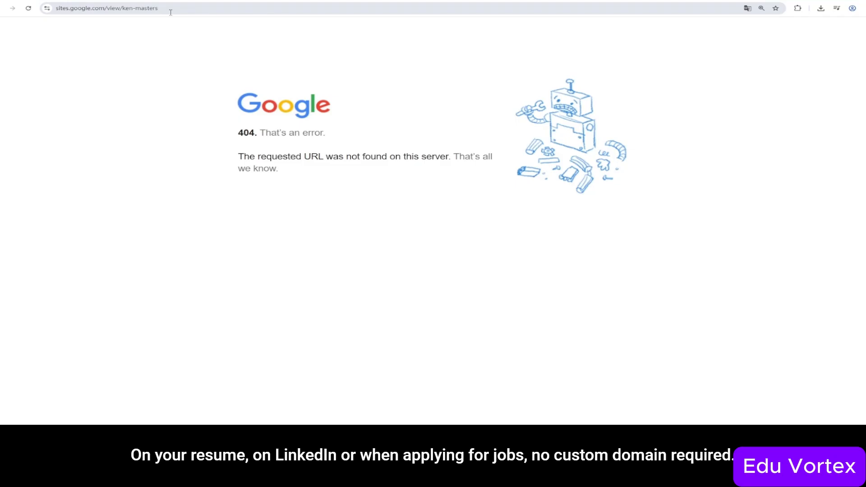
pyautogui.press('F5')
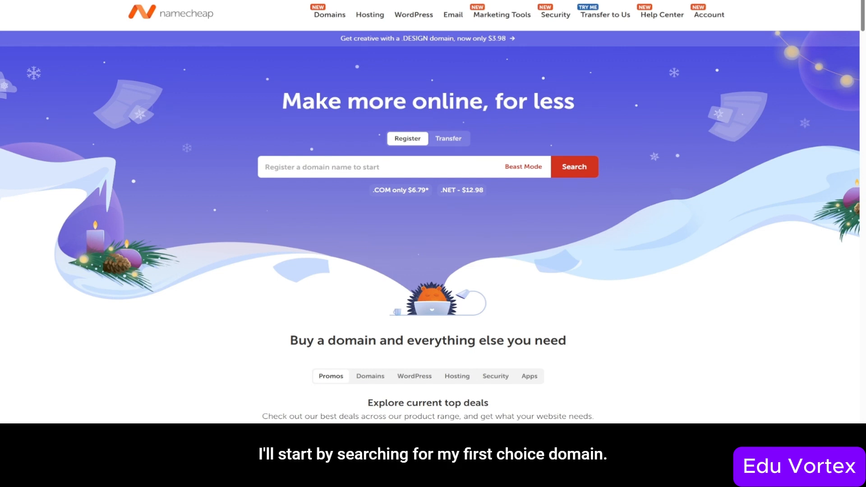
# - Search Namecheap for yvw.com, which turns out to be taken
pyautogui.click(285, 166)
pyautogui.write('yvw.com')
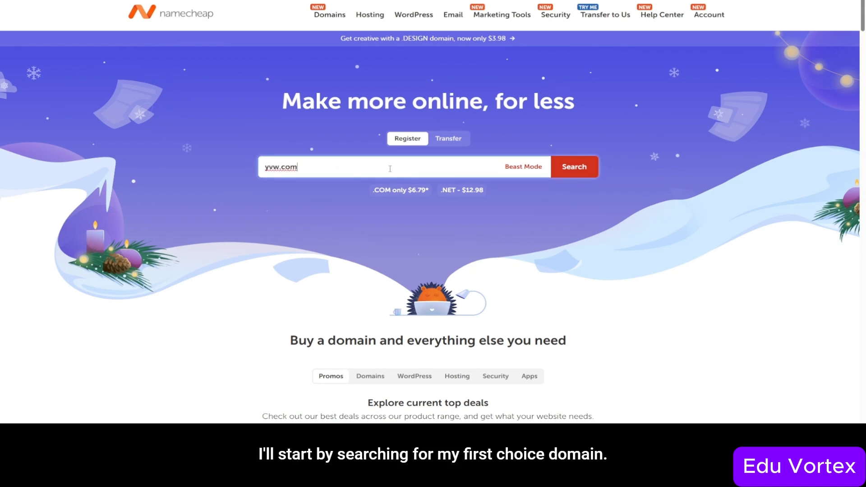
pyautogui.click(567, 168)
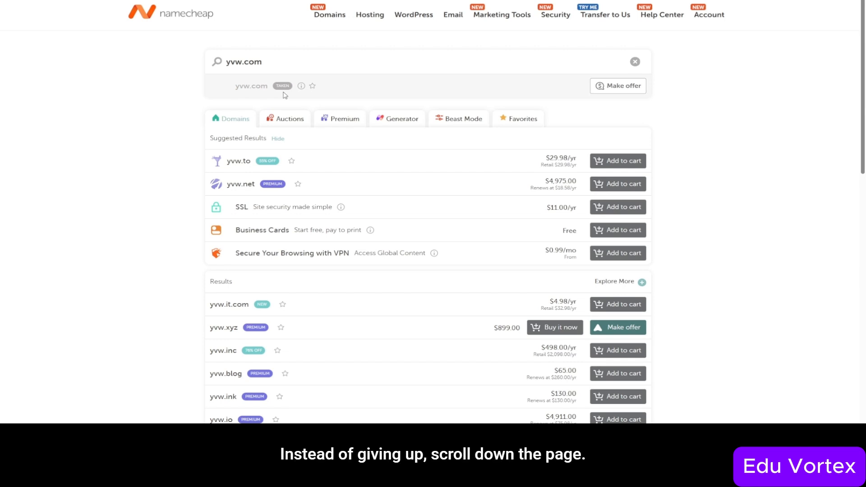
# - Expand the yvw results to the 400+ additional extensions with category filters
pyautogui.scroll(-5, 285, 95)
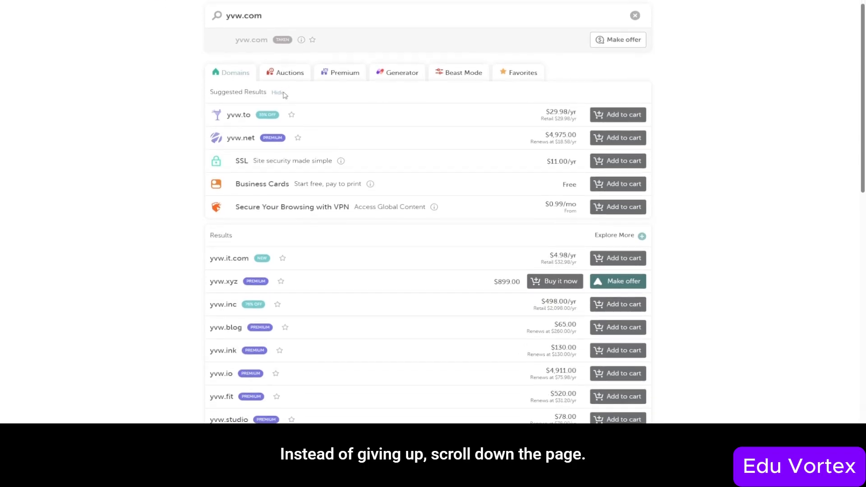
pyautogui.scroll(-7, 285, 95)
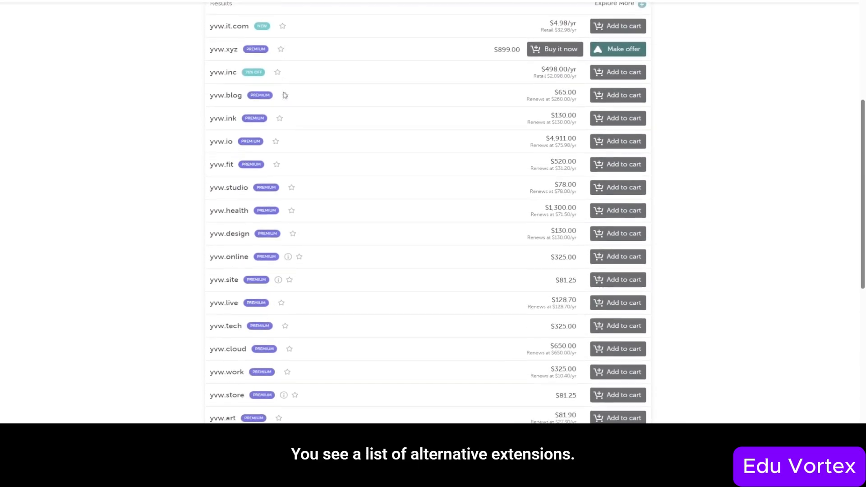
pyautogui.scroll(-2, 285, 95)
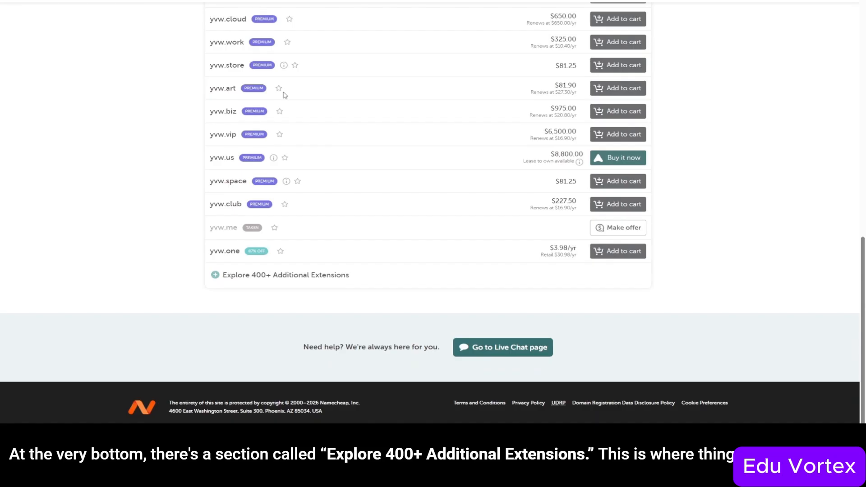
pyautogui.click(258, 280)
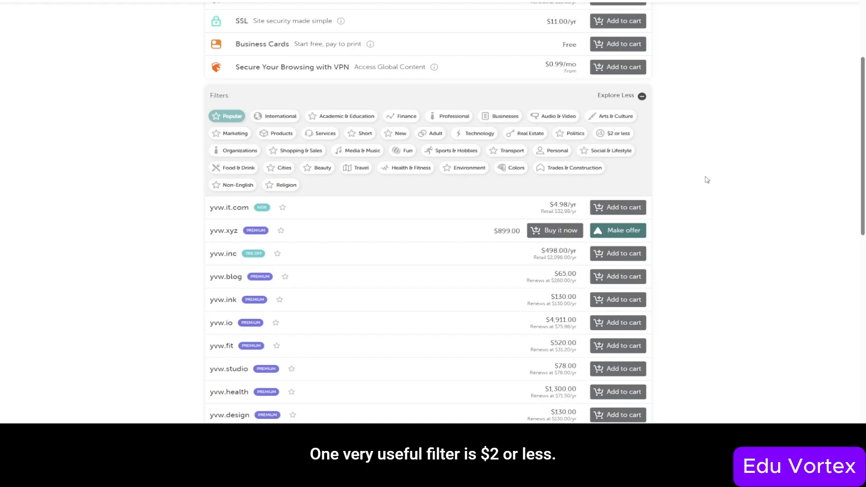
# - Filter to extensions at $2 or less and add yvw.digital ($2.48/yr) to the cart
pyautogui.click(626, 136)
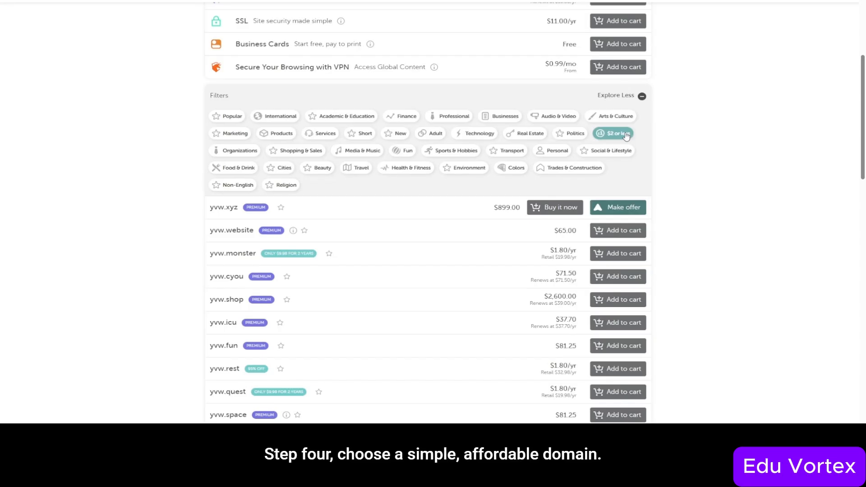
pyautogui.scroll(-3, 626, 136)
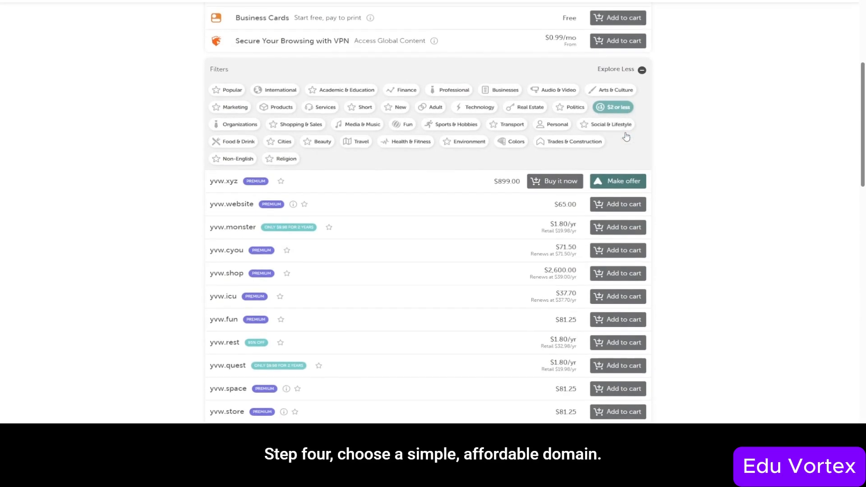
pyautogui.scroll(-5, 626, 136)
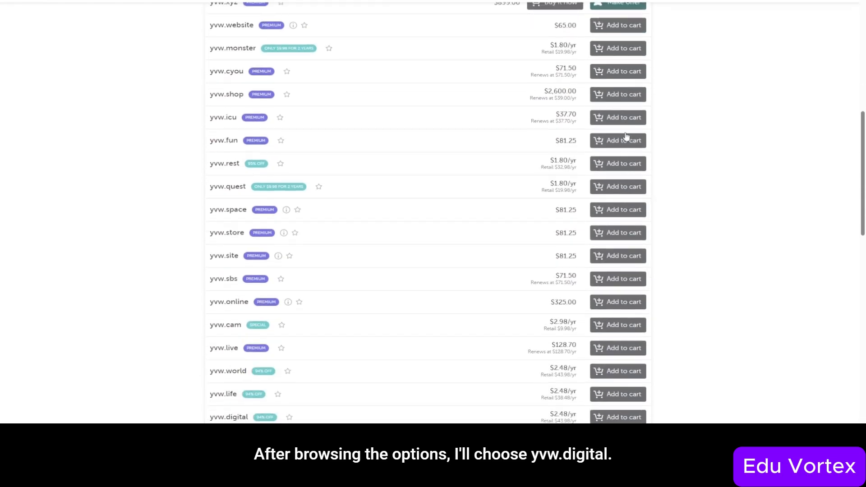
pyautogui.scroll(-2, 626, 136)
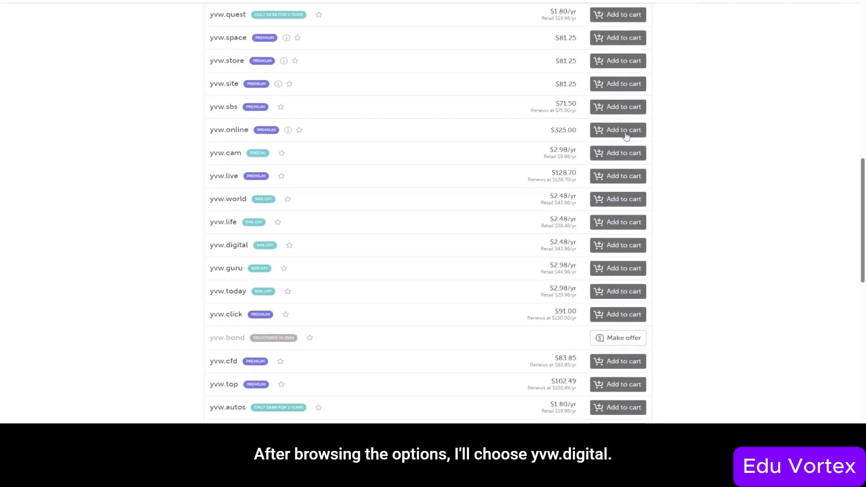
pyautogui.scroll(-1, 626, 136)
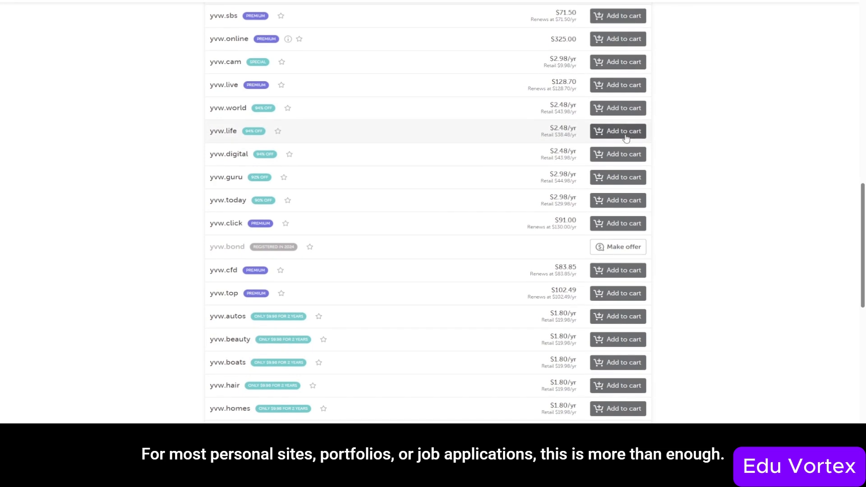
pyautogui.click(624, 157)
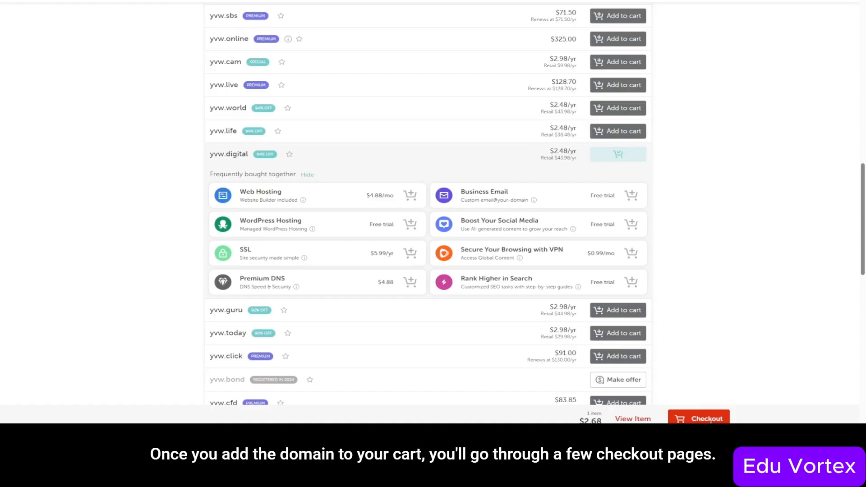
# - Check out and confirm the yvw.digital order with Domain Privacy left enabled
pyautogui.click(710, 421)
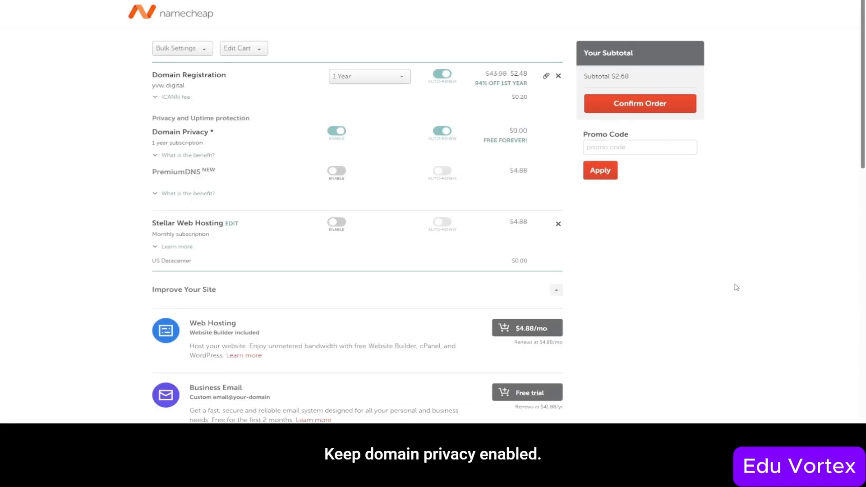
pyautogui.click(654, 104)
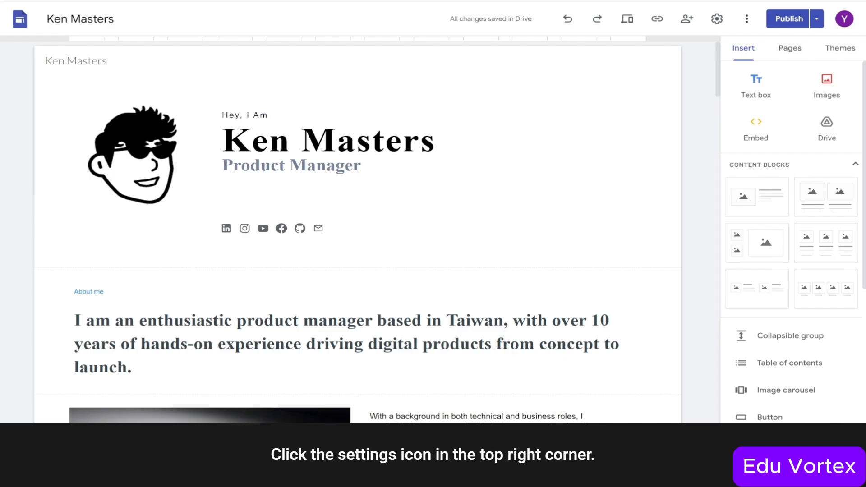
# - In the site's Custom domains settings, start connecting yvw.digital as the domain
pyautogui.click(718, 19)
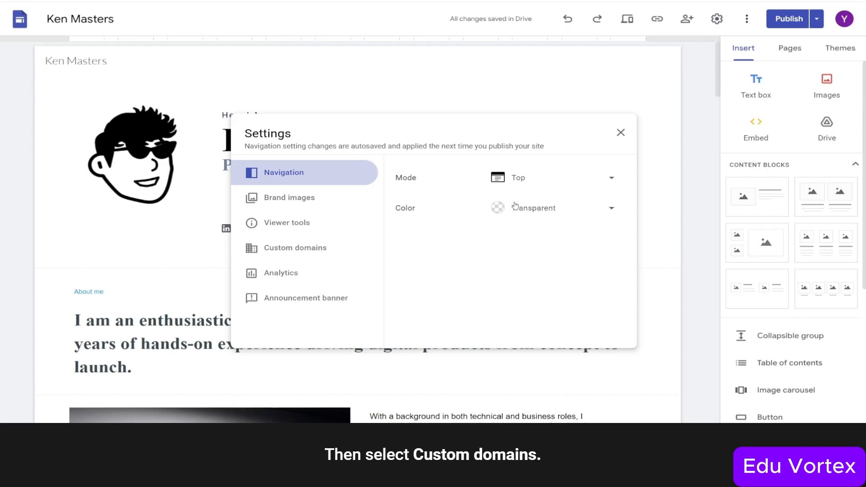
pyautogui.click(293, 249)
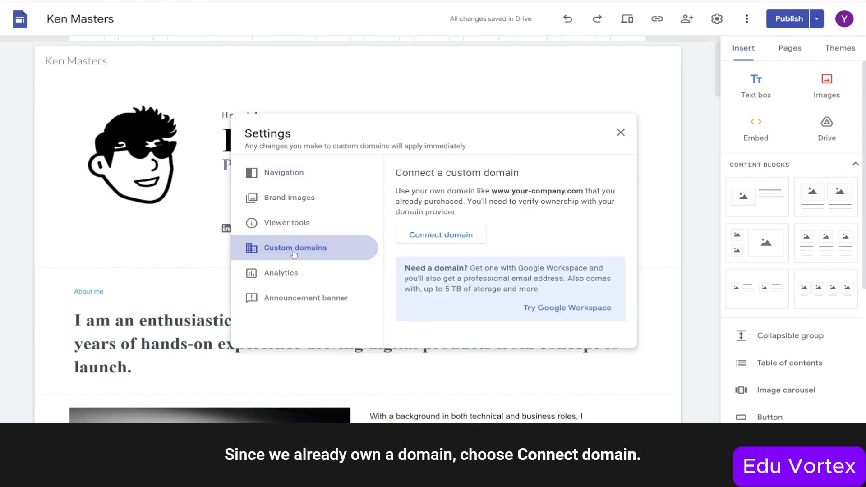
pyautogui.click(439, 236)
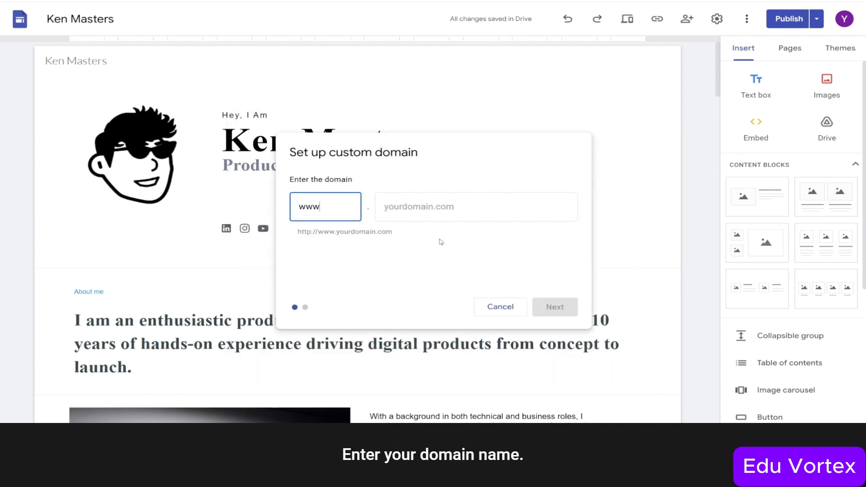
pyautogui.press('Tab')
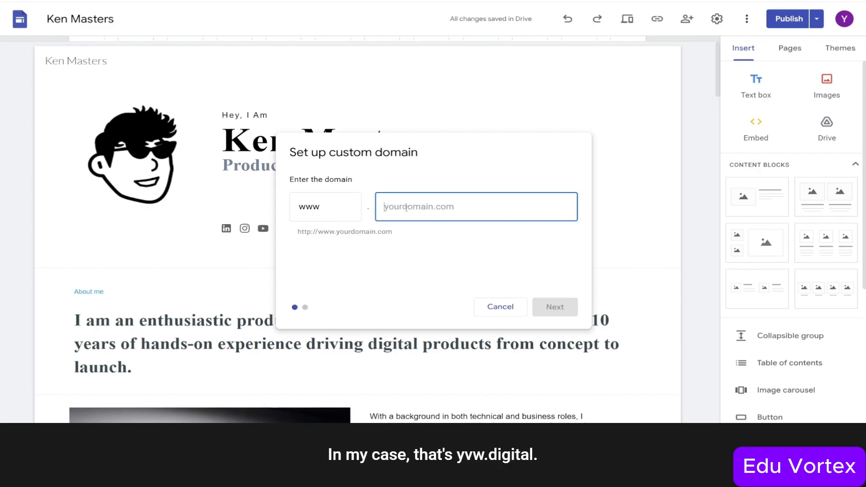
pyautogui.write('yvw.digital')
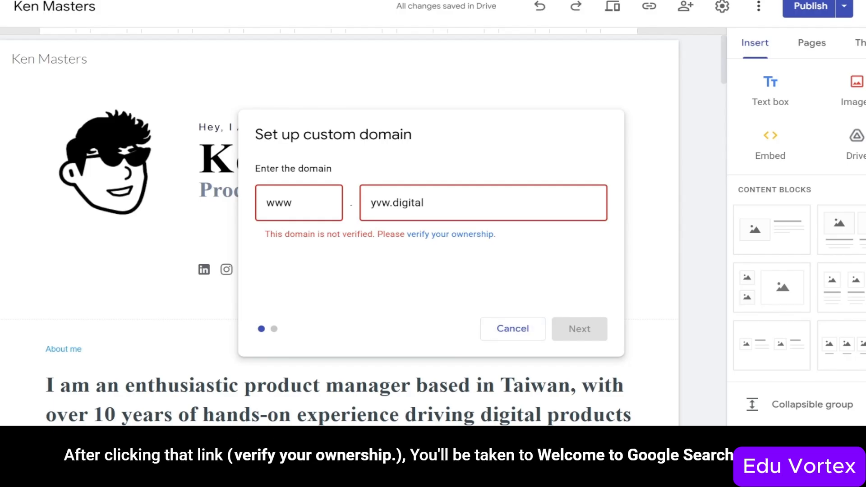
pyautogui.click(474, 234)
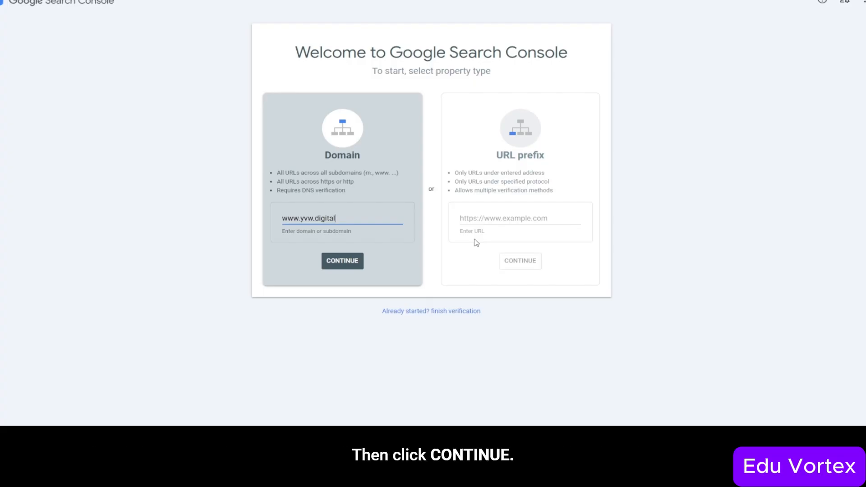
pyautogui.click(363, 261)
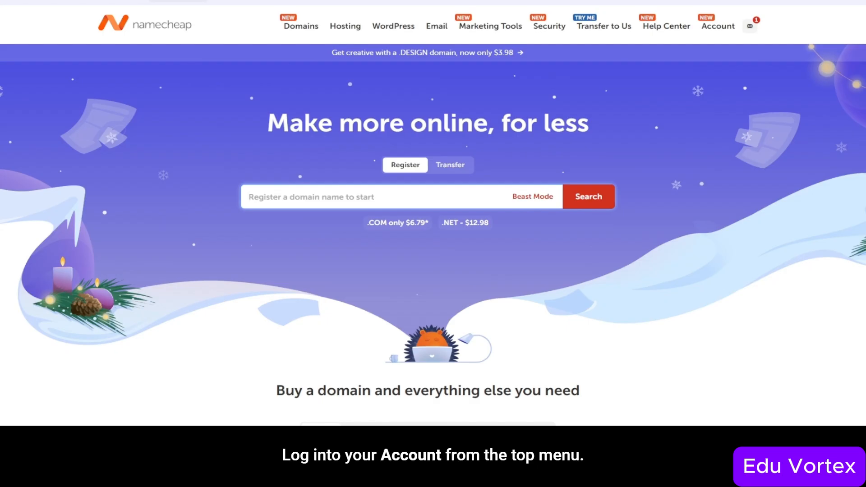
# - Open the DNS host records for yvw.digital from the Namecheap dashboard
pyautogui.click(716, 32)
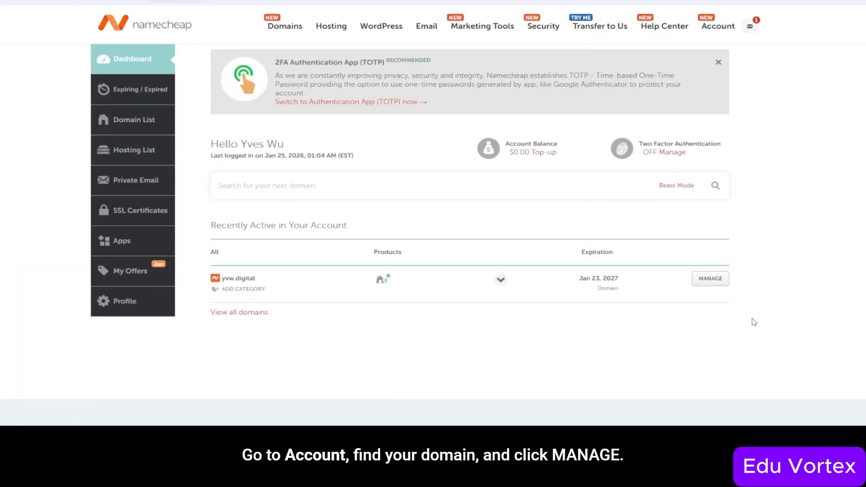
pyautogui.click(711, 279)
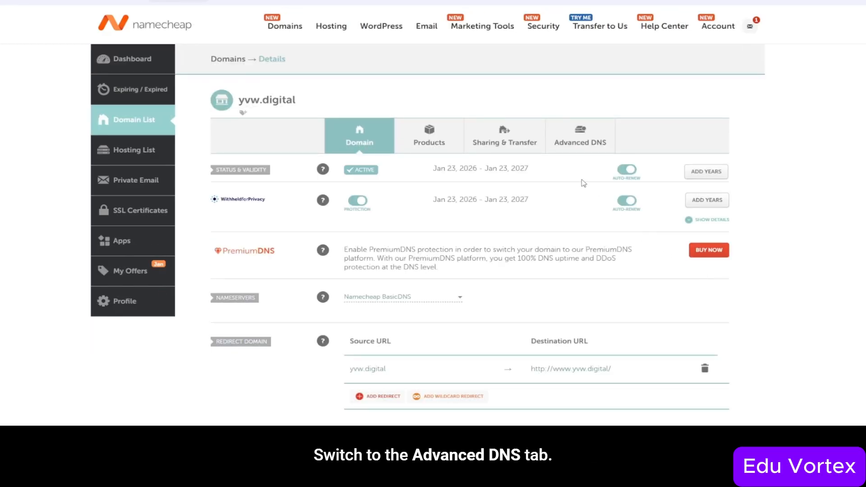
pyautogui.click(567, 143)
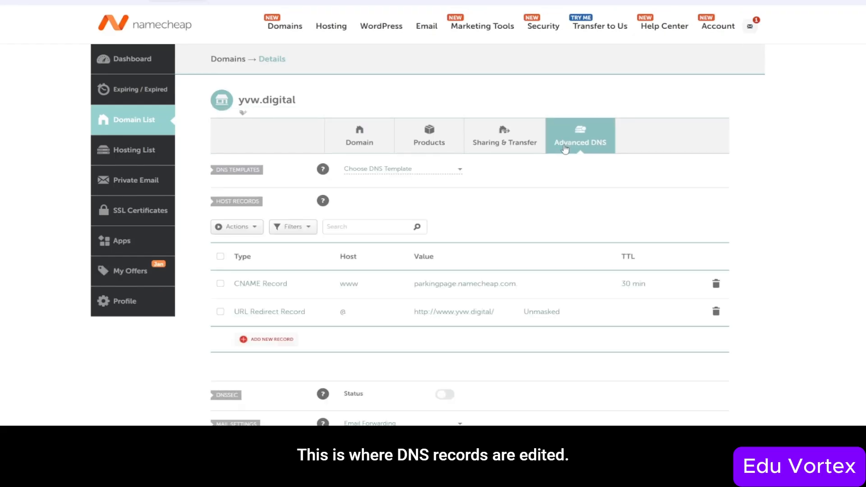
pyautogui.scroll(-2, 565, 149)
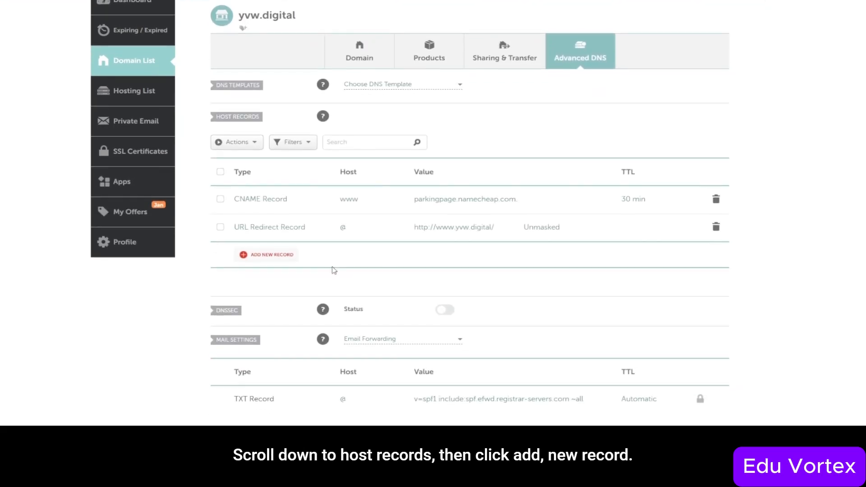
# - Add a TXT record with host @ and the pasted google-site-verification value
pyautogui.click(286, 259)
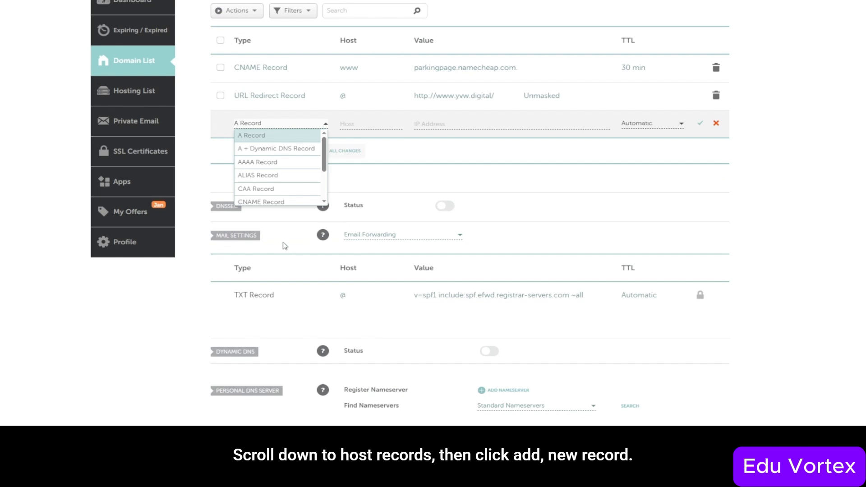
pyautogui.scroll(-5, 271, 190)
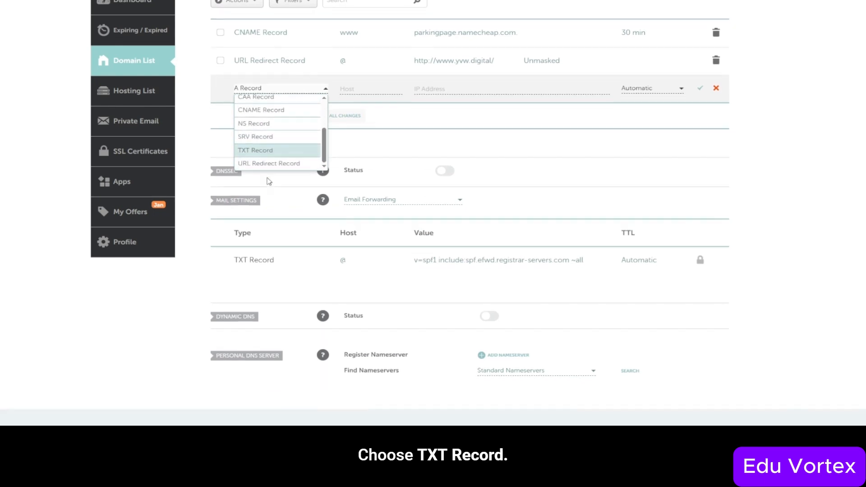
pyautogui.click(269, 143)
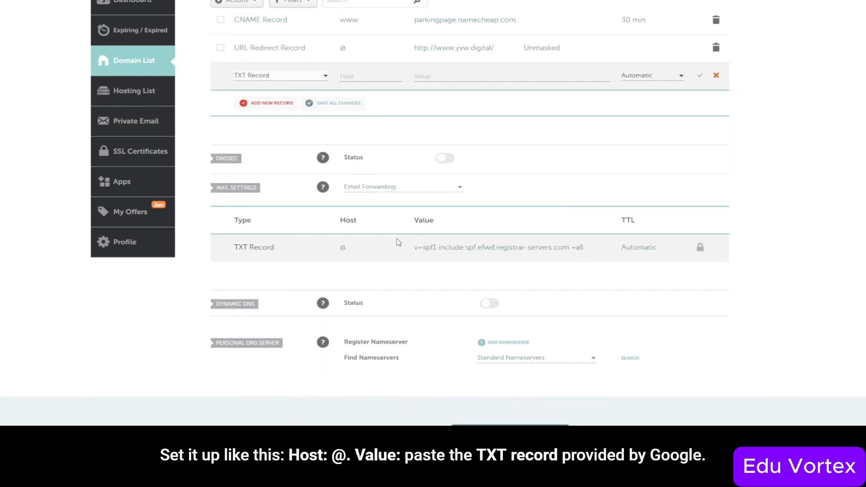
pyautogui.click(365, 76)
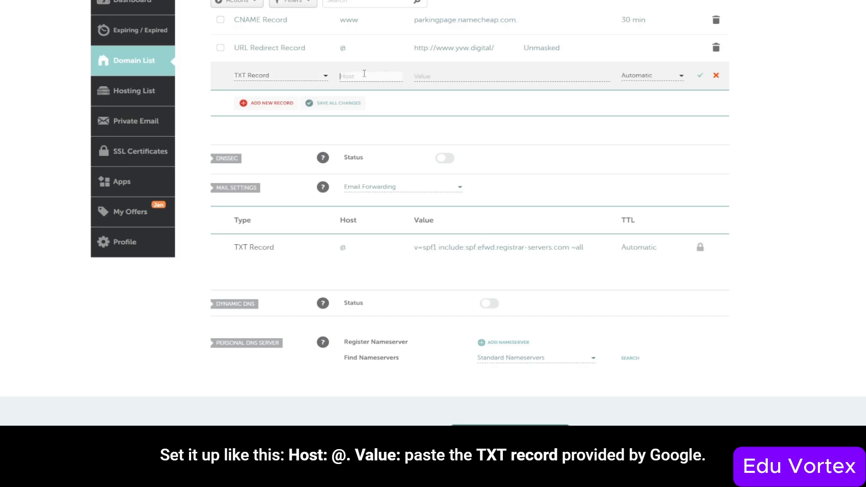
pyautogui.write('@')
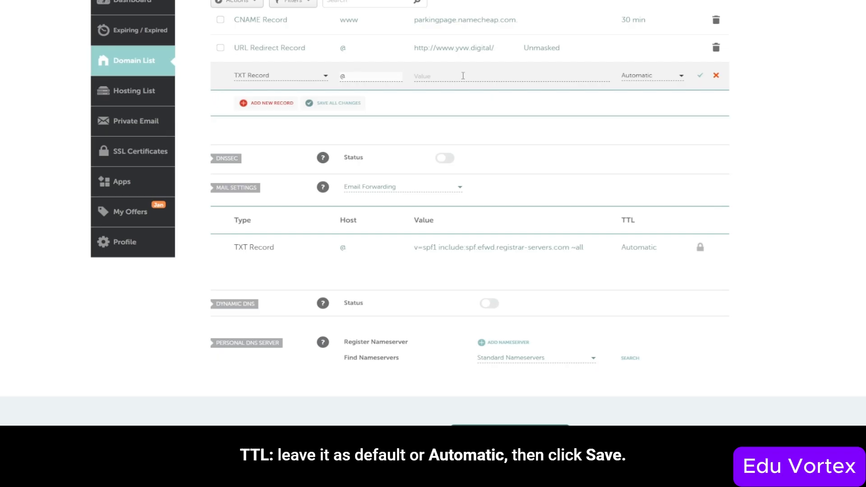
pyautogui.click(469, 76)
pyautogui.write('google-site-verification=bjnGa5cEL5hLzBH4c0pz3-od7ADxzjlanPplHL59FSM')
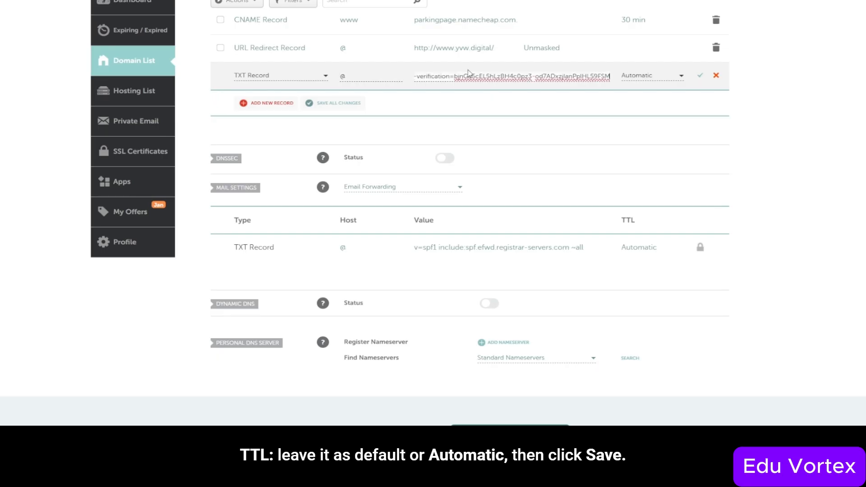
# - Save the new TXT record and run Search Console's ownership verification for yvw.digital
pyautogui.click(700, 76)
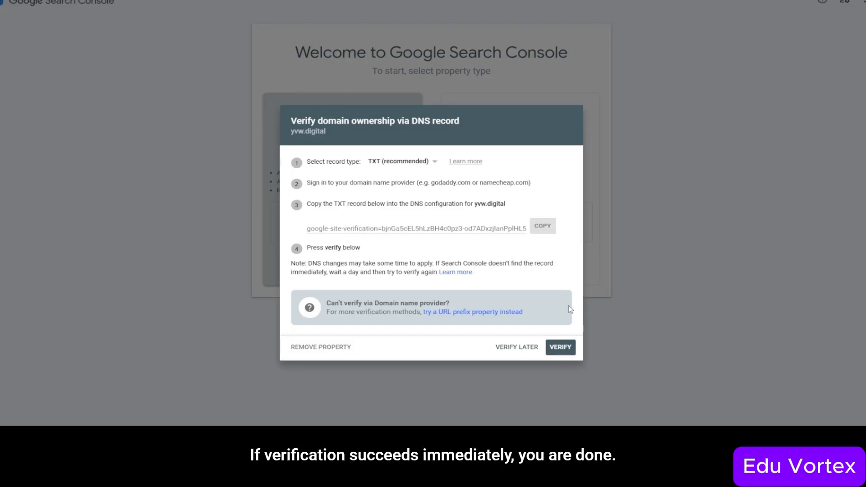
pyautogui.click(560, 347)
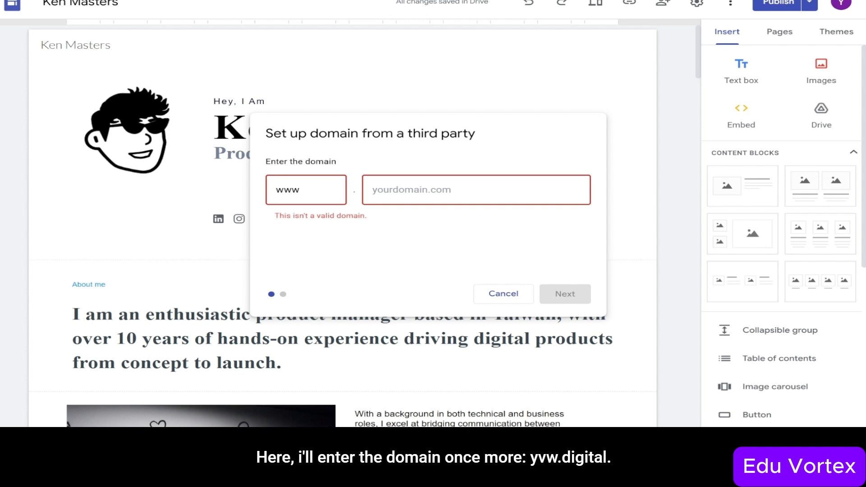
# - Enter yvw.digital as the site's custom domain and continue to the registrar connection instructions
pyautogui.click(382, 193)
pyautogui.write('yvw.digital')
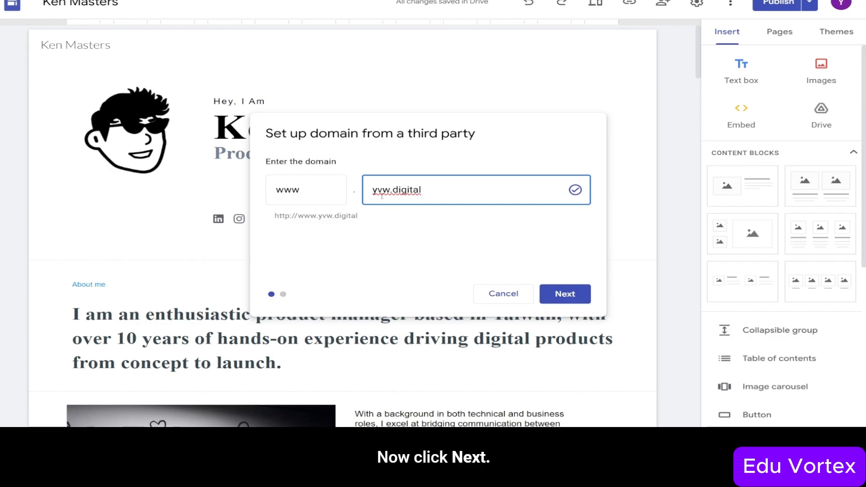
pyautogui.click(566, 293)
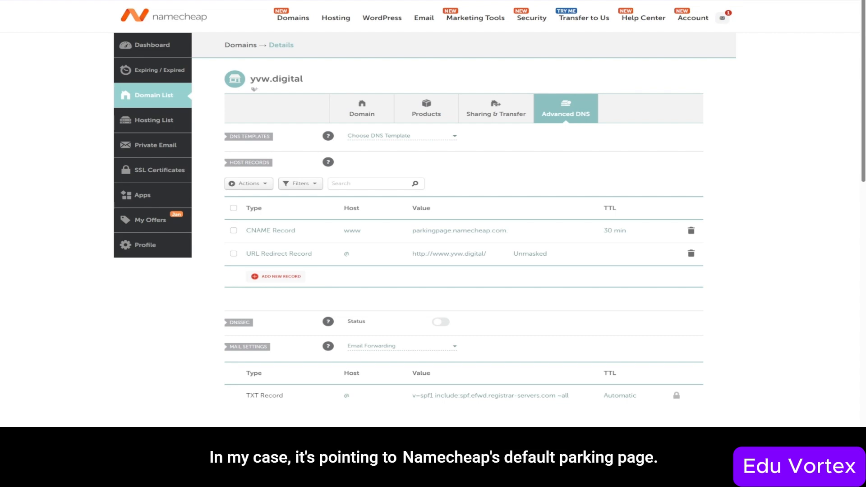
pyautogui.click(691, 231)
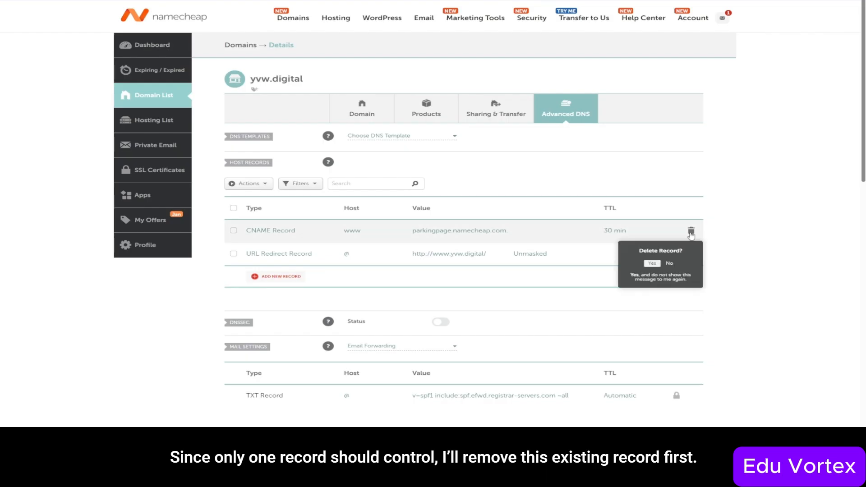
pyautogui.click(651, 264)
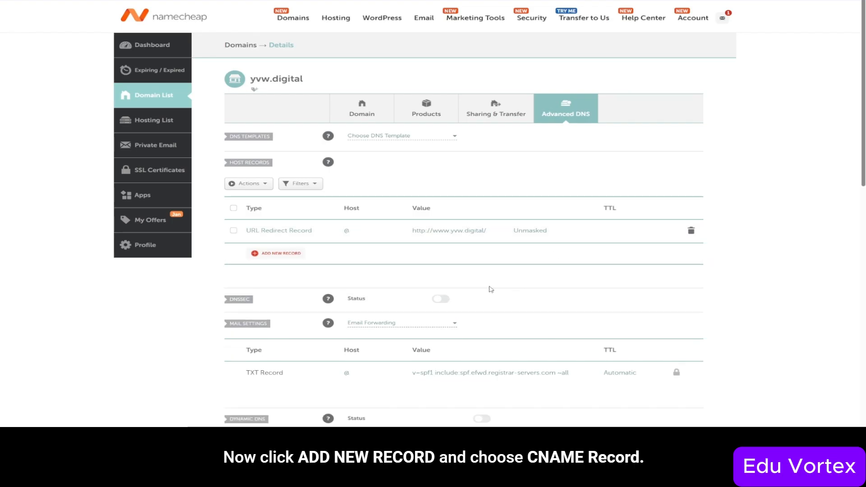
pyautogui.click(265, 255)
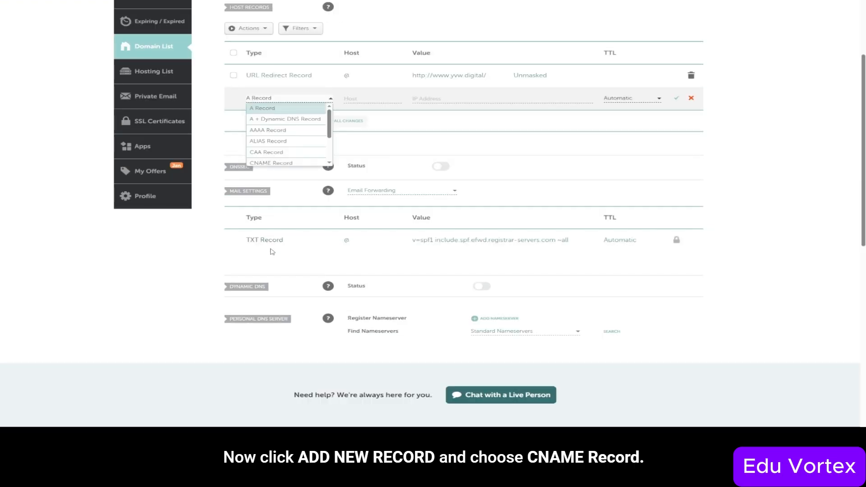
pyautogui.click(283, 163)
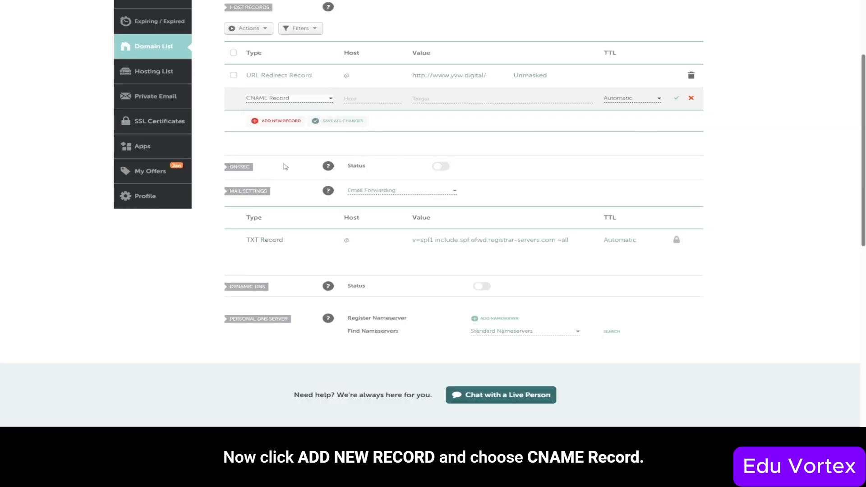
pyautogui.click(371, 98)
pyautogui.write('ww')
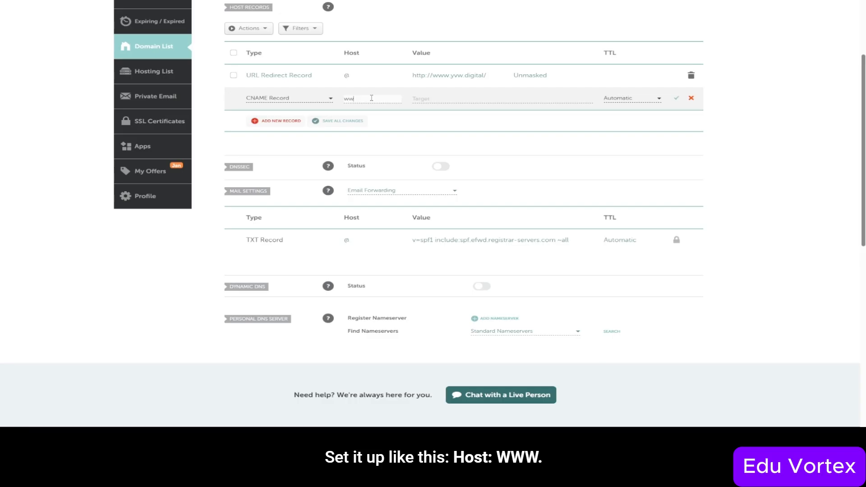
pyautogui.write('w')
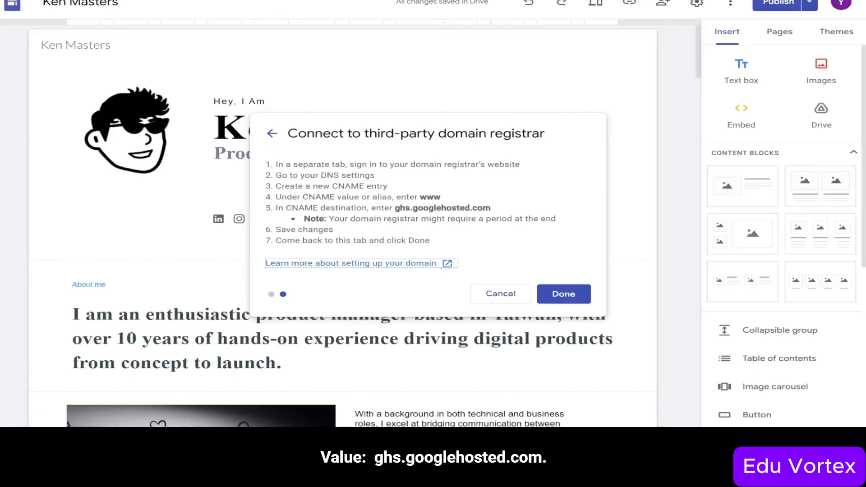
# - Set the www CNAME target to ghs.googlehosted.com and save the record
pyautogui.moveTo(496, 208); pyautogui.dragTo(395, 208)
pyautogui.hotkey('ctrl', 'c')
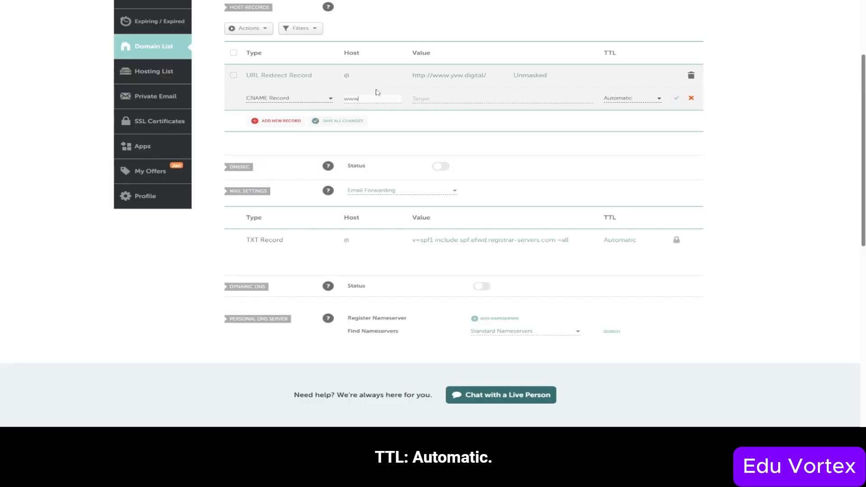
pyautogui.click(416, 98)
pyautogui.hotkey('ctrl', 'v')
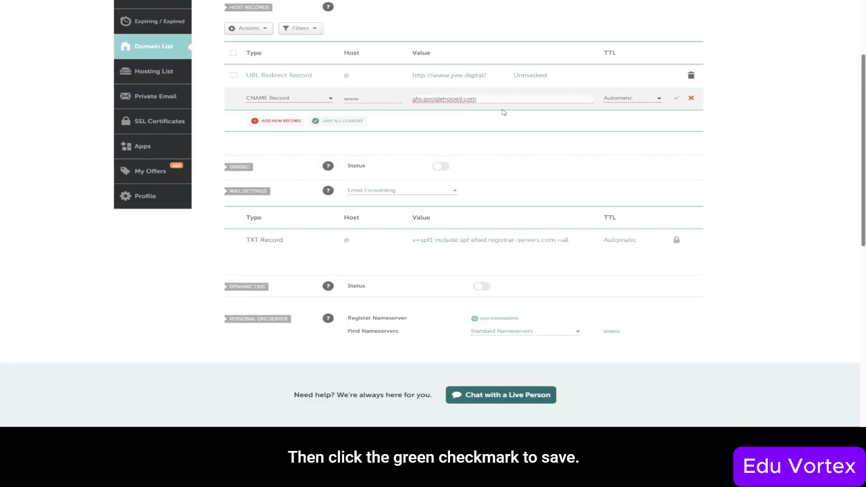
pyautogui.click(678, 98)
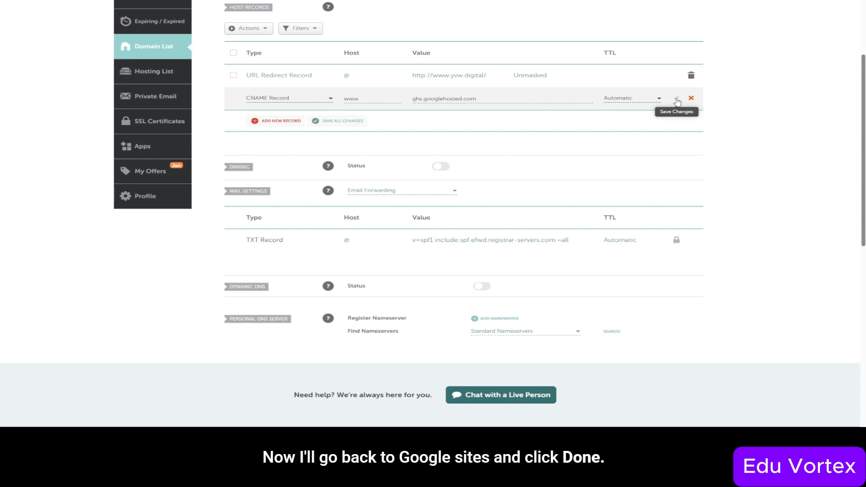
pyautogui.click(676, 99)
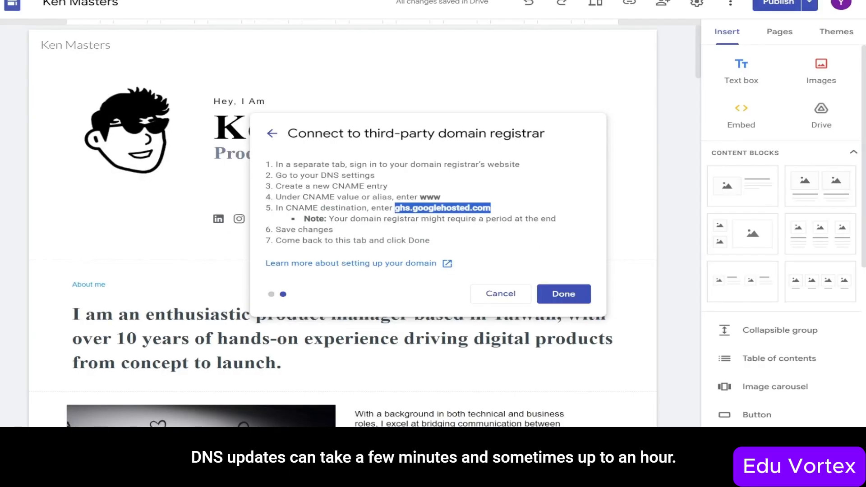
# - Confirm the registrar connection in Google Sites so it starts assigning yvw.digital to the site
pyautogui.click(566, 295)
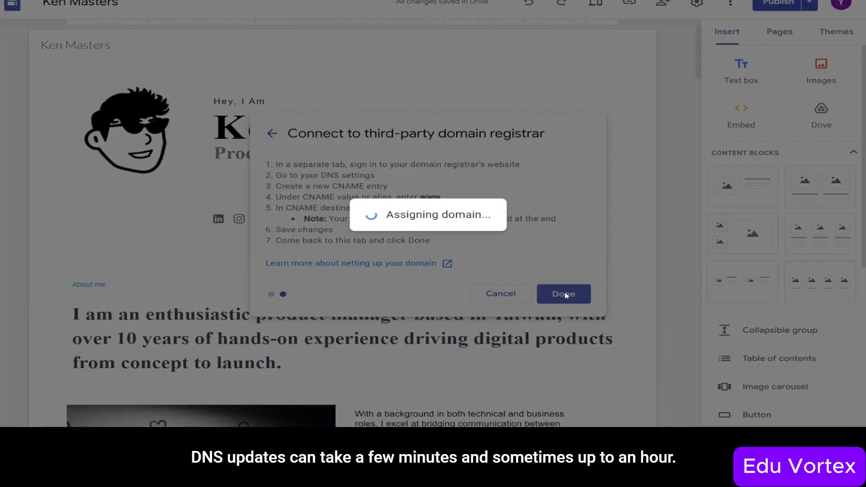